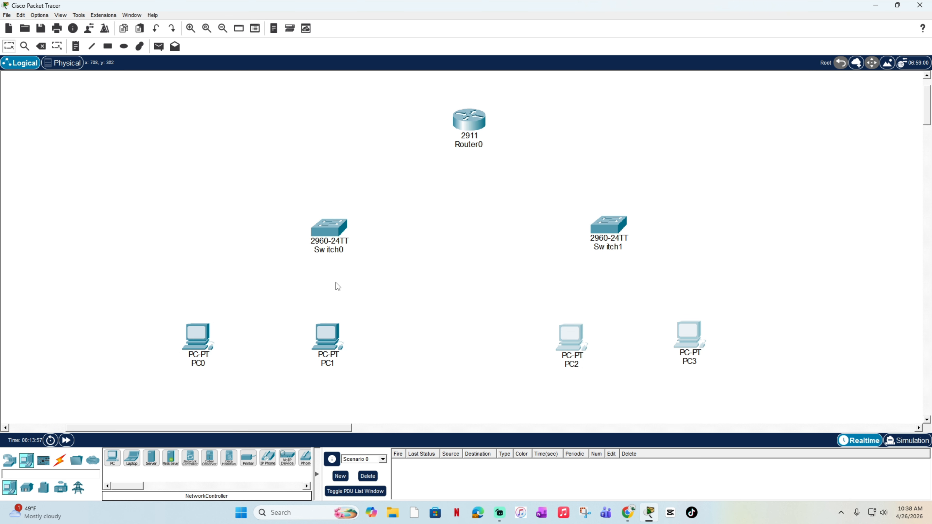
Step: Connect PC0's FastEthernet0 port to FastEthernet0/1 on Switch0 with a copper straight-through cable
click(60, 463)
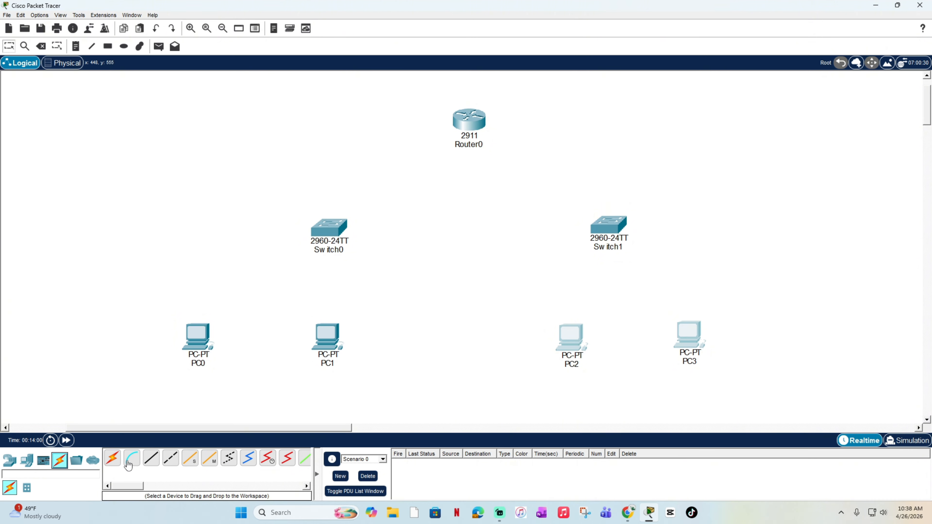
click(151, 458)
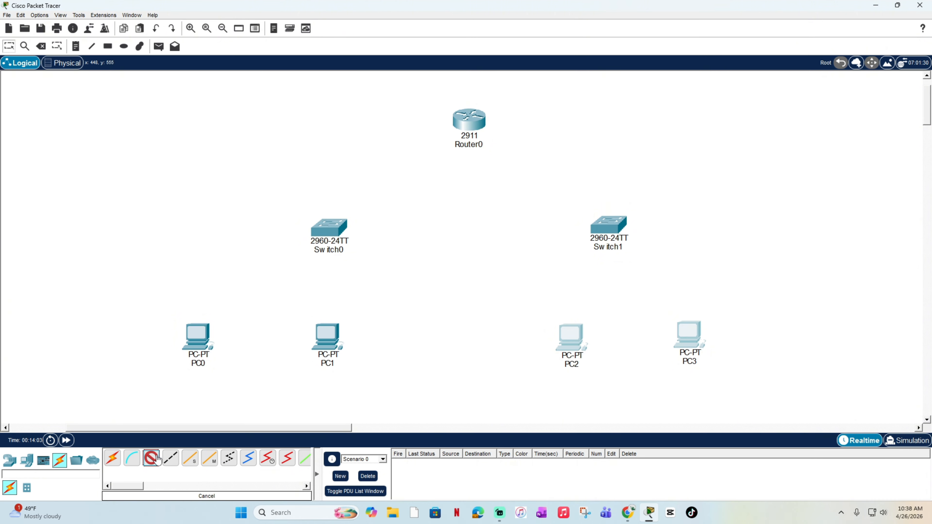
click(208, 329)
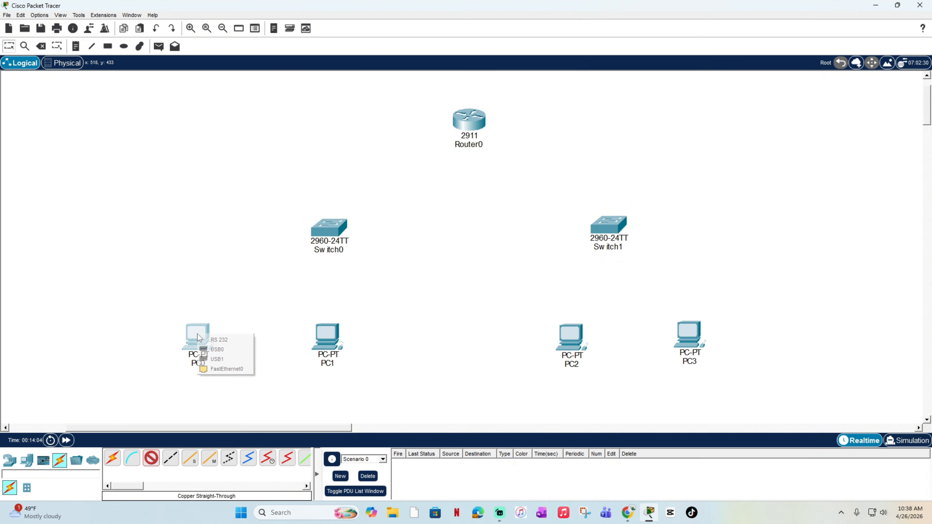
click(224, 369)
click(328, 228)
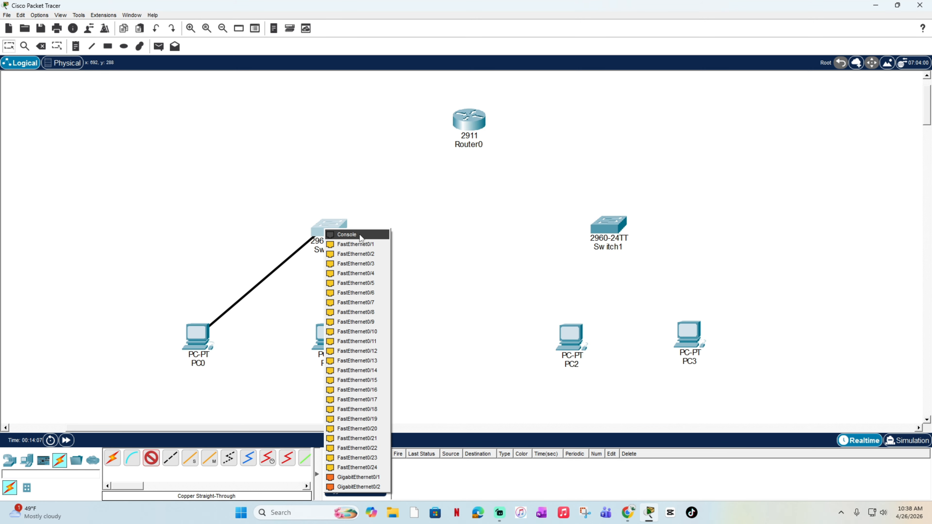
click(354, 243)
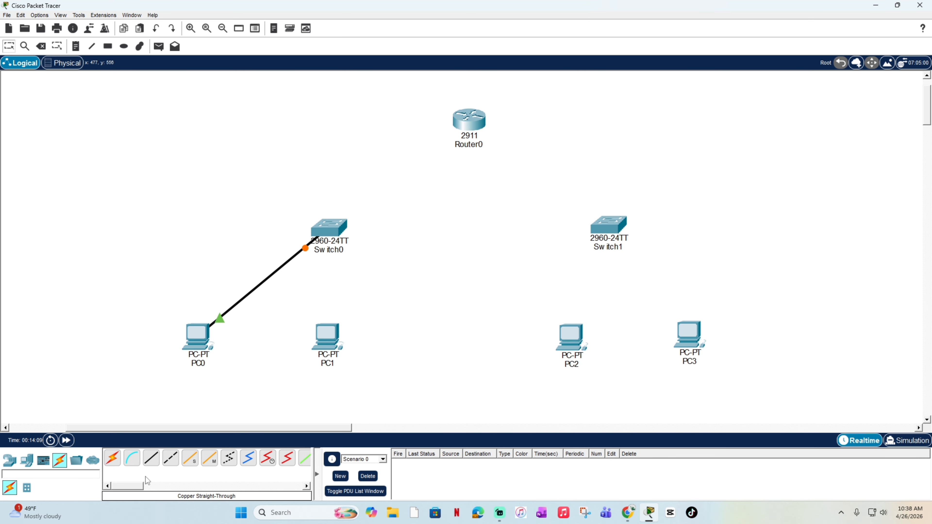
Step: Connect PC1's FastEthernet0 port to FastEthernet0/2 on Switch0 with a copper straight-through cable
click(151, 458)
click(337, 336)
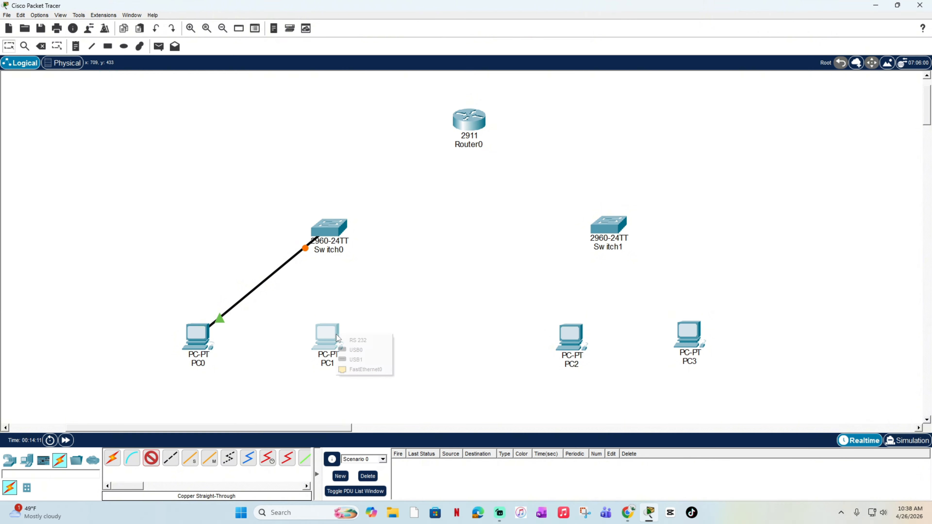
click(364, 369)
click(341, 232)
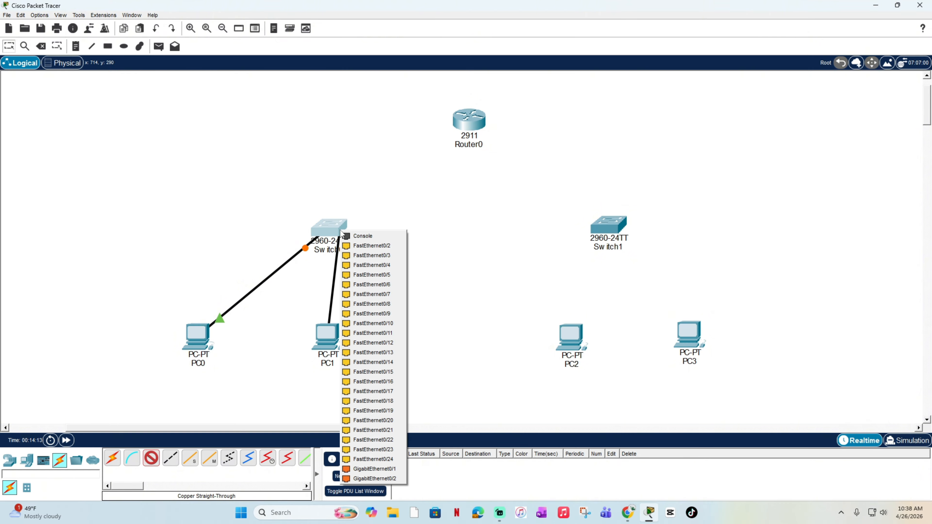
click(373, 245)
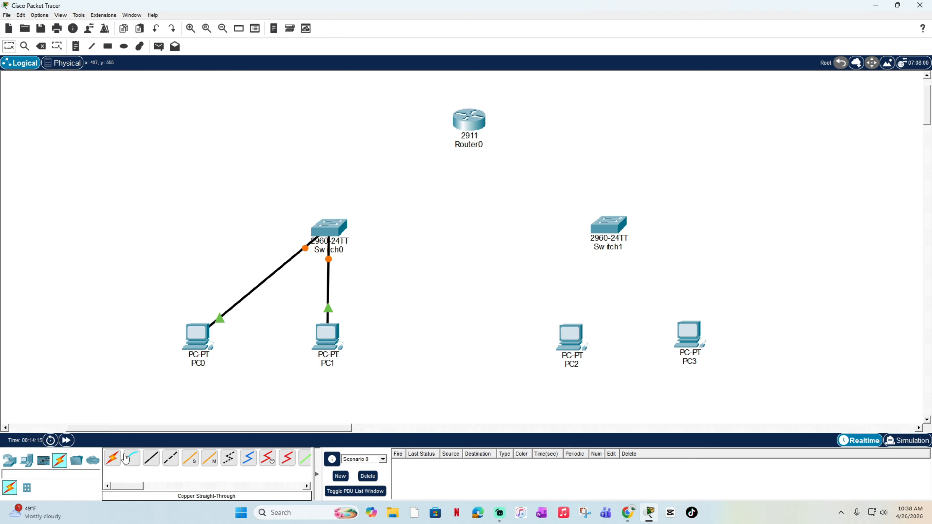
Step: Connect PC2's FastEthernet0 port to FastEthernet0/1 on Switch1 with a copper straight-through cable
click(150, 459)
click(579, 346)
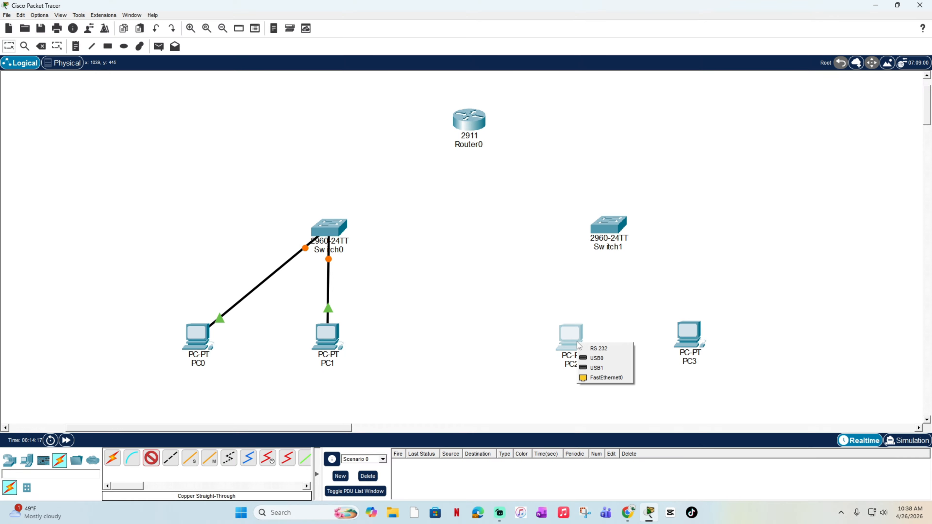
click(606, 378)
click(610, 229)
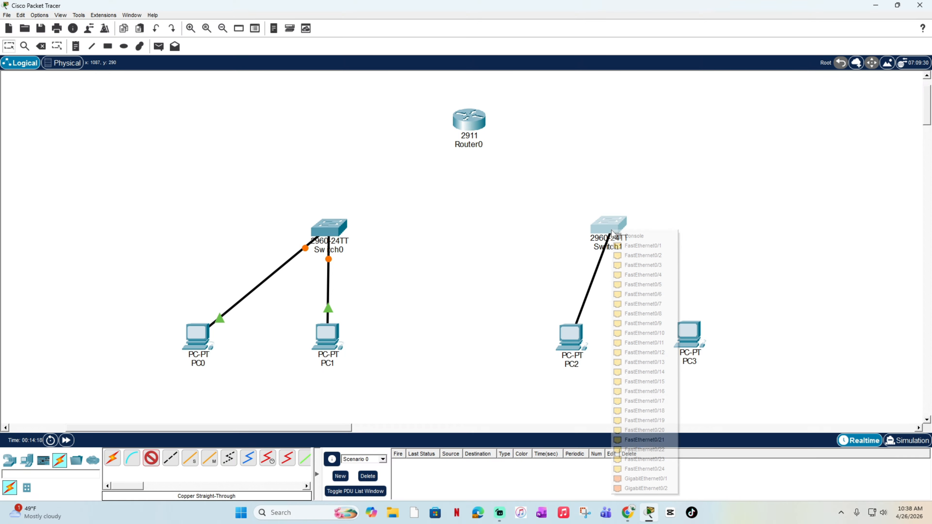
click(644, 262)
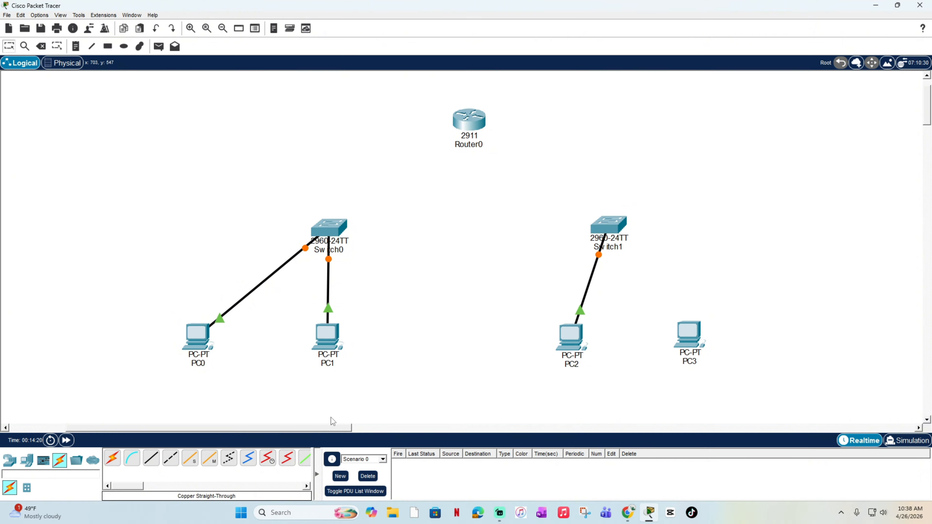
Step: Connect PC3's FastEthernet0 port to FastEthernet0/2 on Switch1 with a copper straight-through cable
click(160, 465)
click(695, 330)
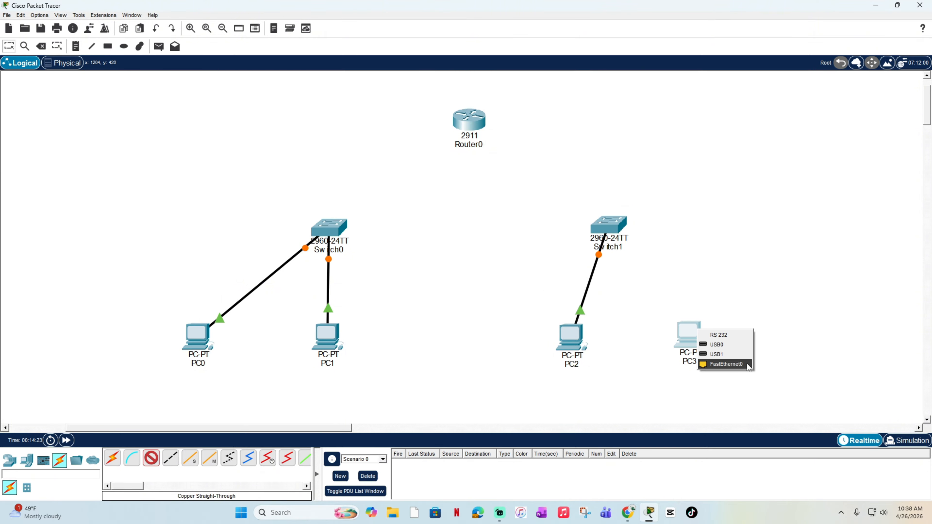
click(734, 364)
click(616, 226)
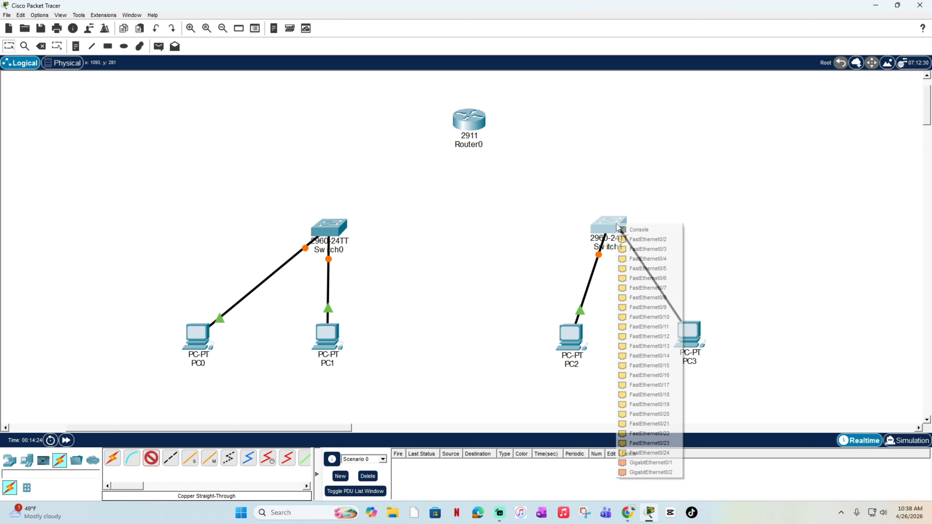
click(656, 240)
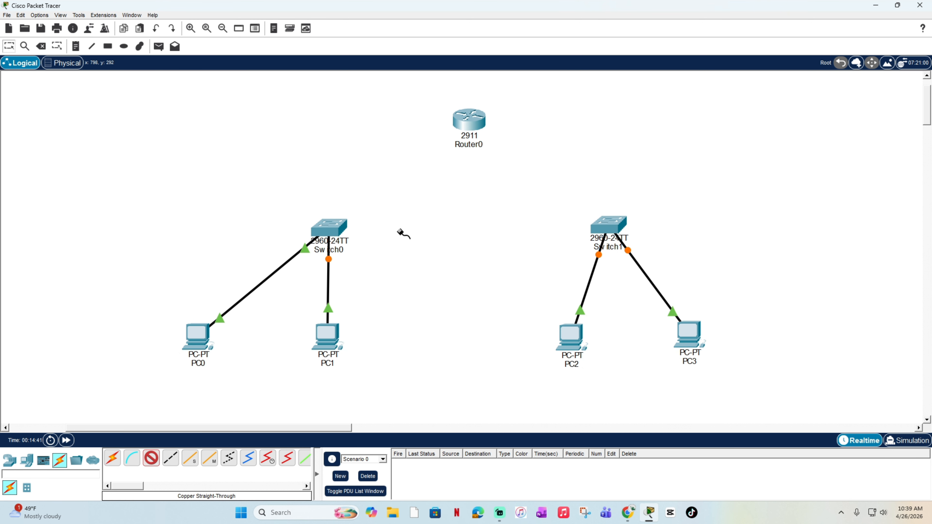
Step: Link FastEthernet0/24 on Switch0 to GigabitEthernet0/0 on Router0 with a copper straight-through cable
click(339, 231)
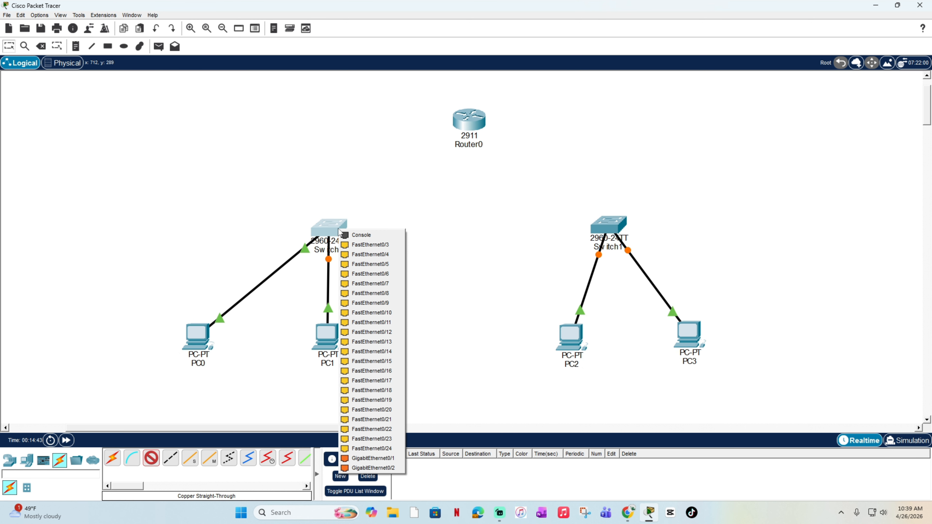
click(379, 449)
click(471, 121)
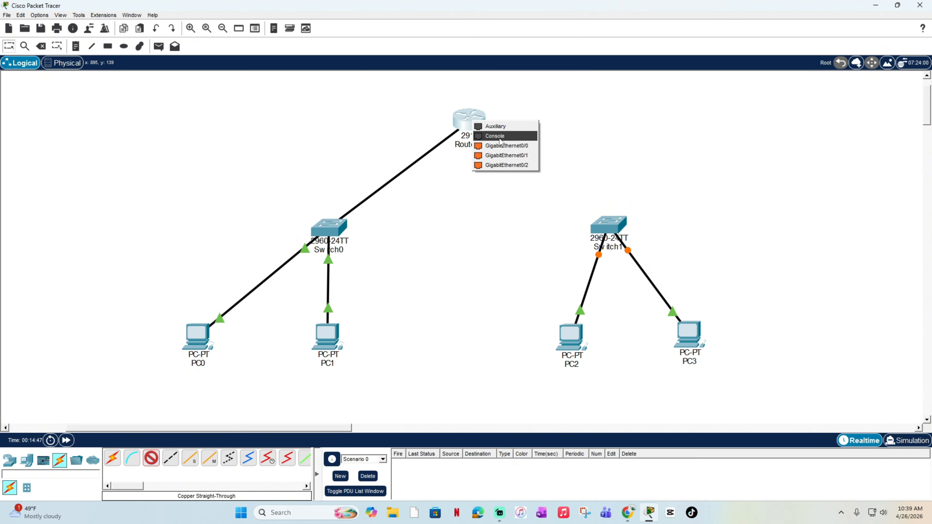
click(502, 145)
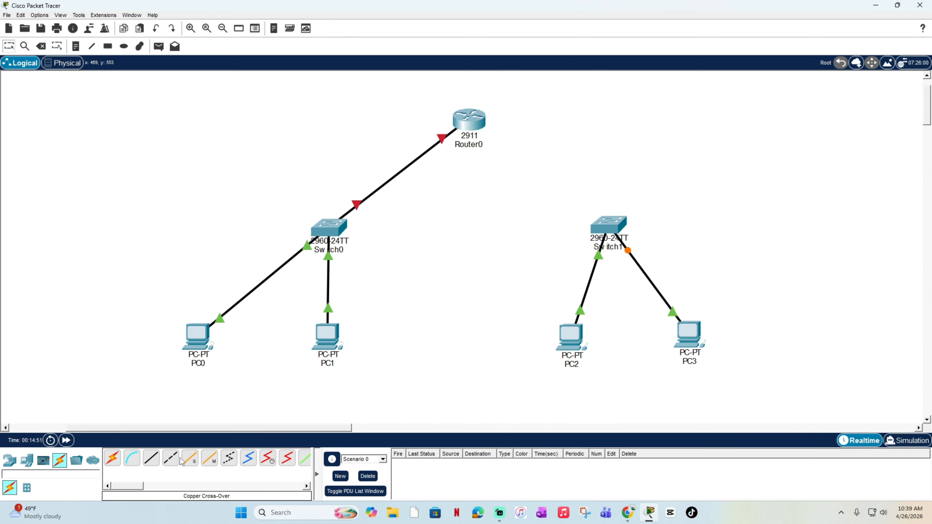
Step: Link FastEthernet0/24 on Switch1 to GigabitEthernet0/1 on Router0 with a copper straight-through cable
click(150, 459)
click(598, 226)
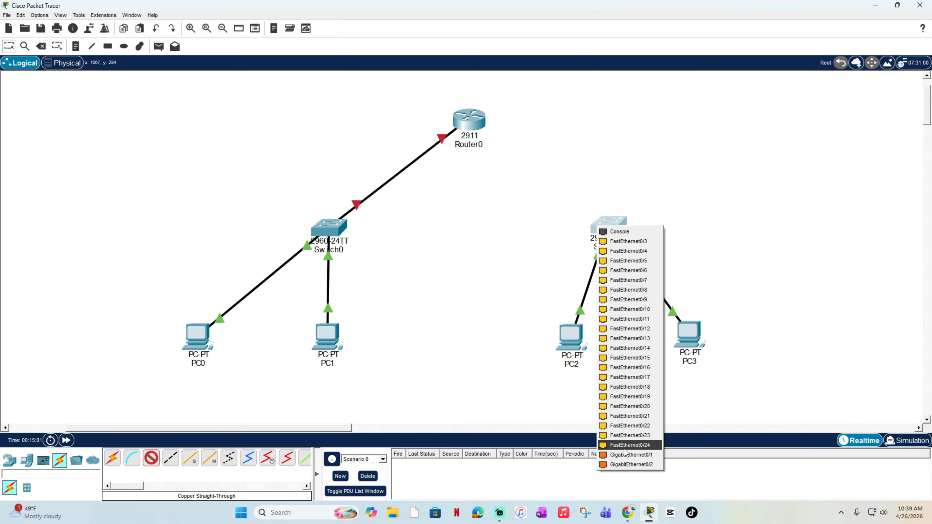
click(633, 445)
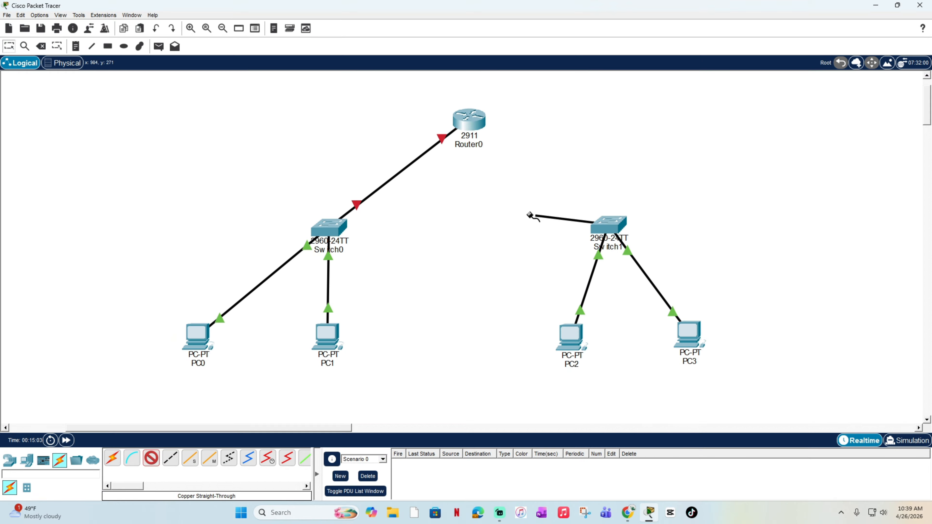
click(471, 122)
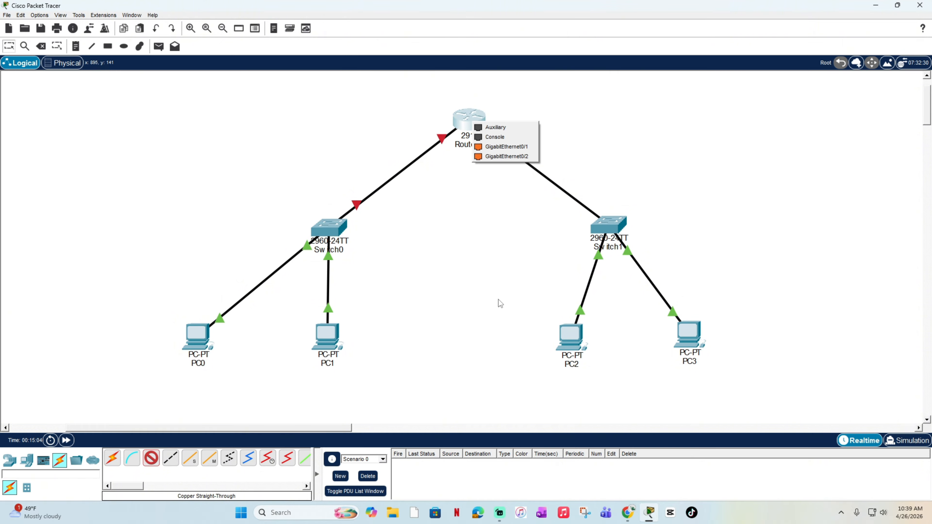
click(507, 150)
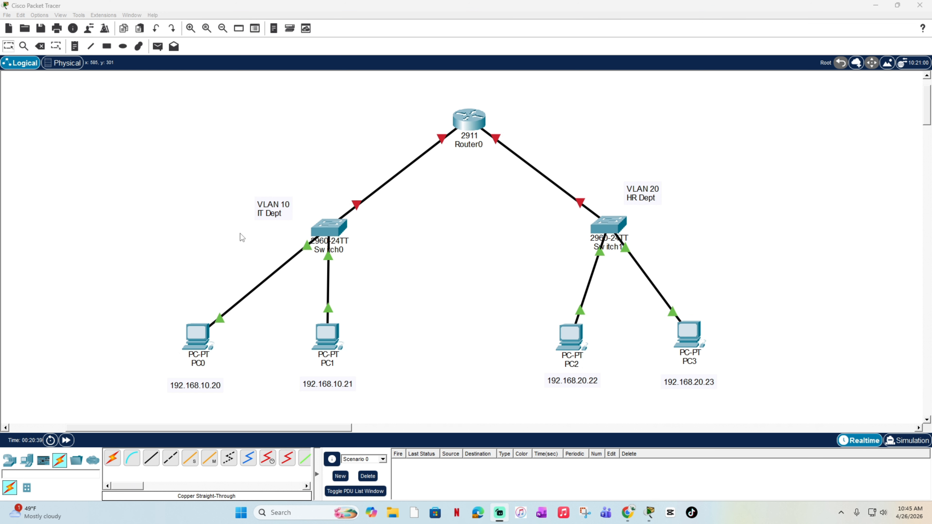
Step: Examine the VLAN and department labels beside both switches and the IP address notes under the four PCs
drag(200, 172, 391, 274)
click(400, 231)
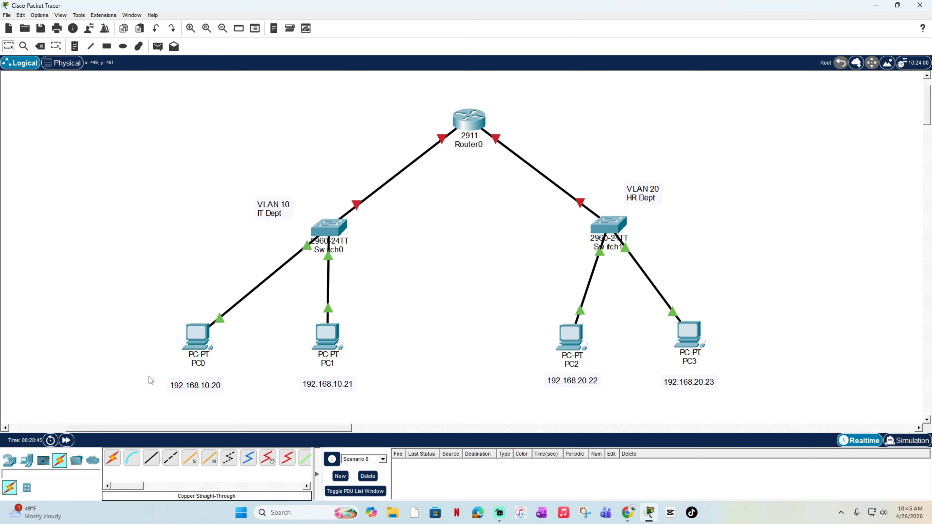
drag(146, 376, 379, 395)
drag(153, 373, 409, 397)
click(461, 358)
drag(588, 177, 728, 239)
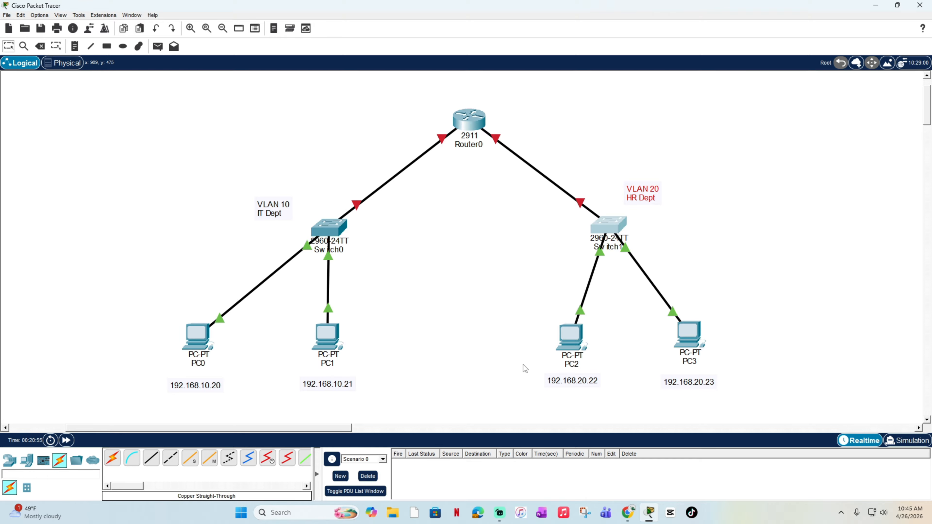
drag(518, 364, 649, 406)
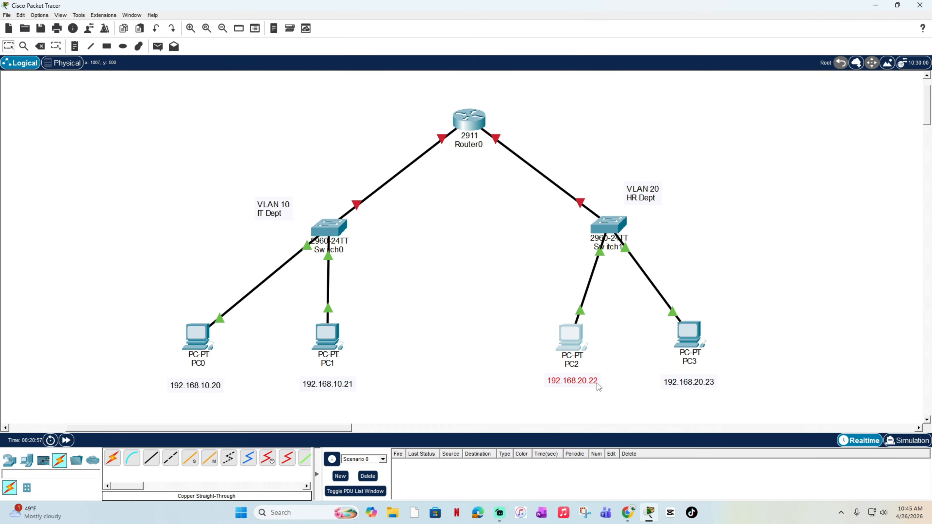
click(535, 372)
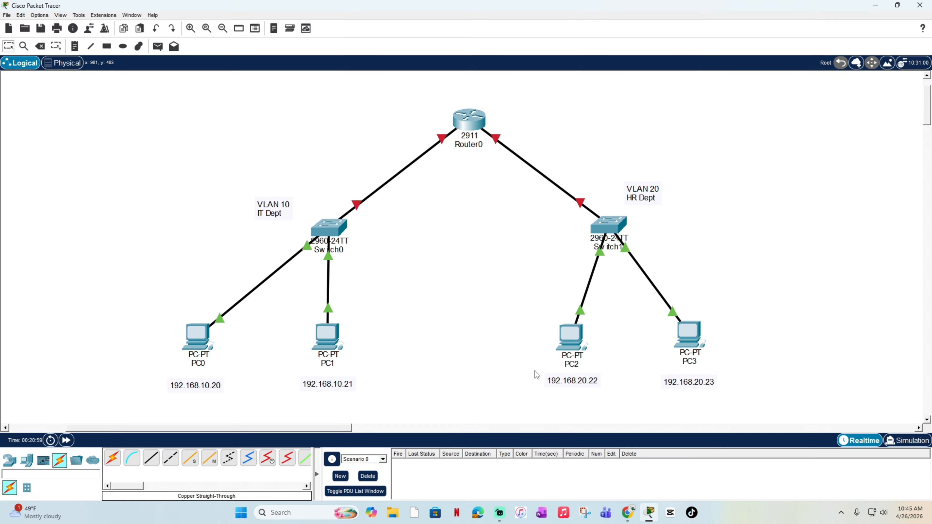
drag(526, 308, 795, 429)
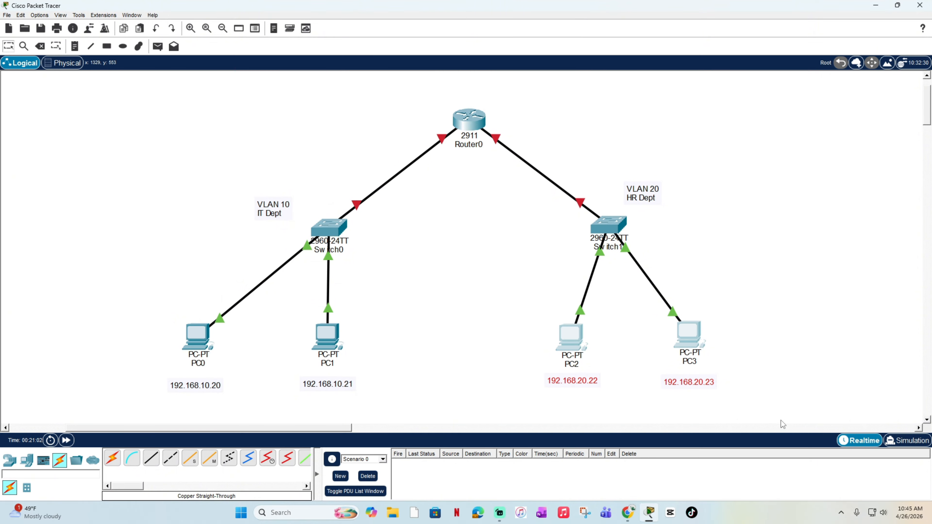
click(259, 322)
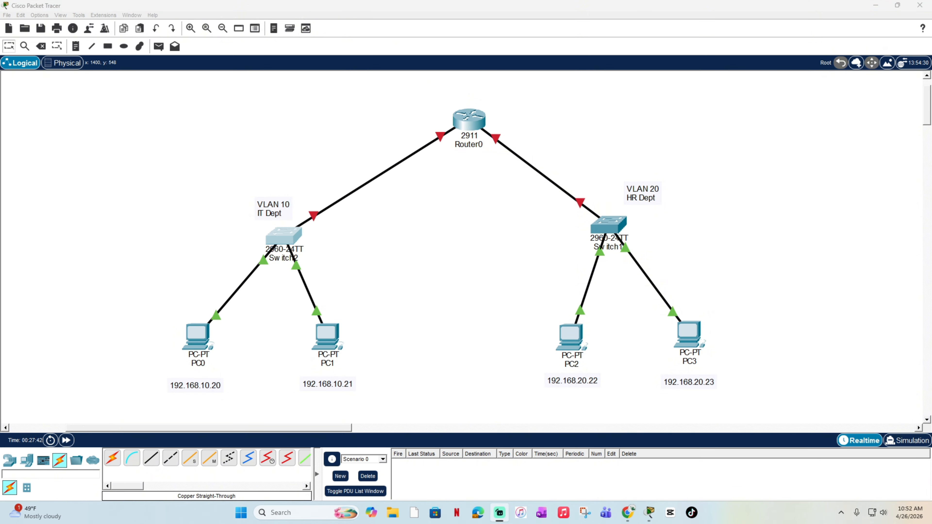
click(368, 253)
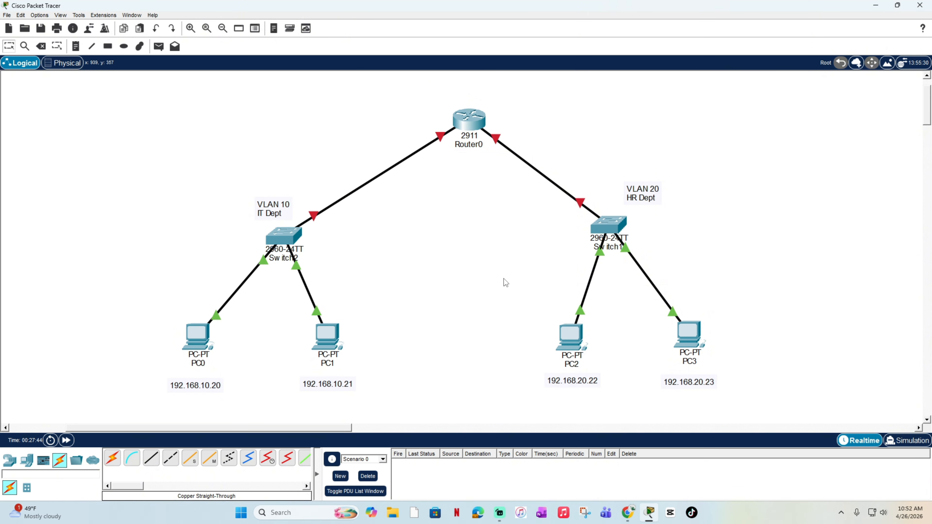
Step: Open the command line of Switch2 and enter global configuration mode with enable and conf t
click(288, 235)
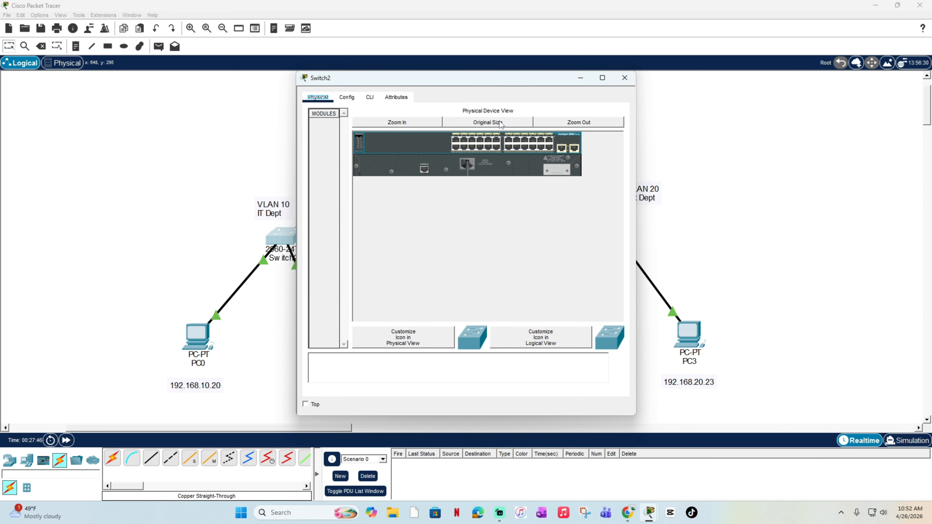
click(376, 103)
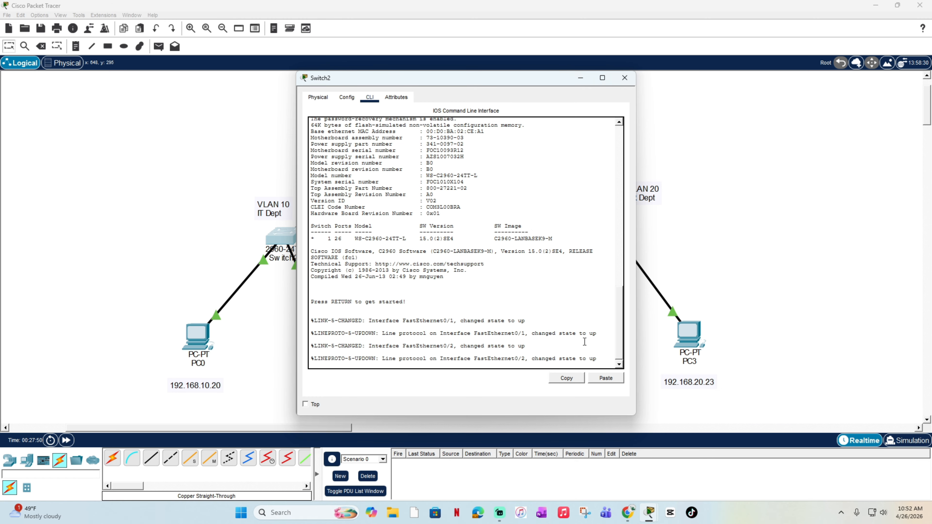
key(Return)
text(enable)
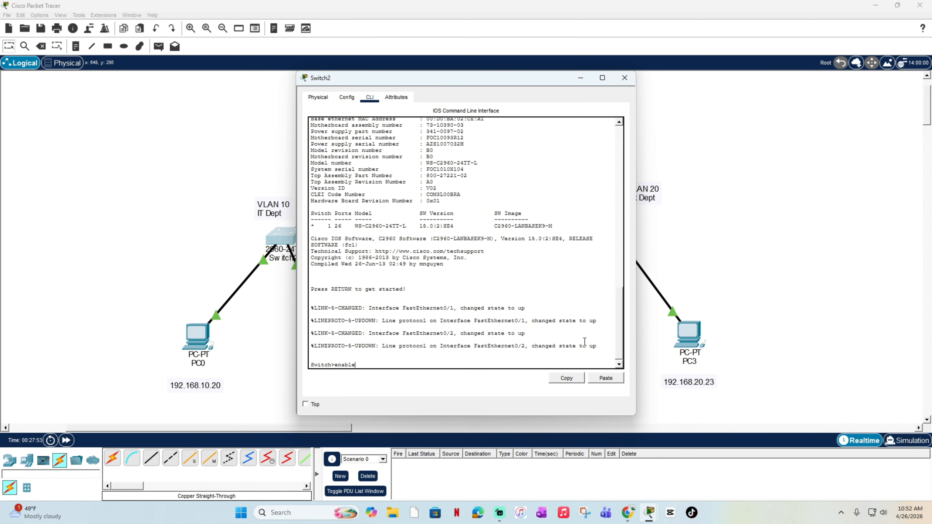
key(Return)
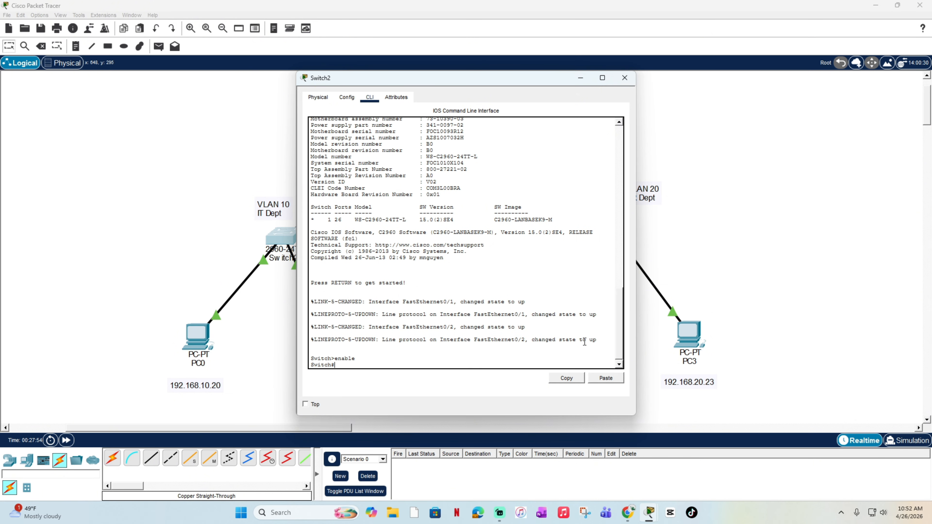
text(conf t)
key(Return)
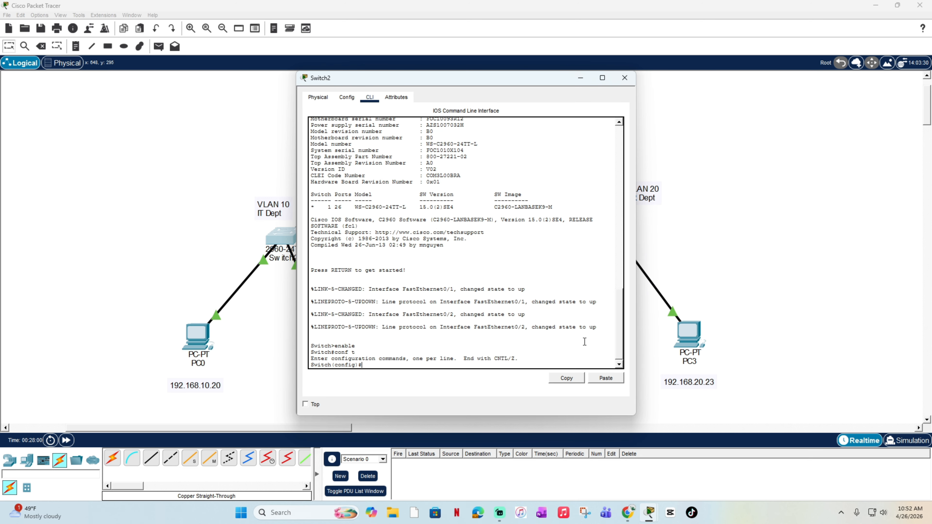
Step: Create VLAN 10 on Switch2 and name it IT_Dept
text(vlan 10)
key(Return)
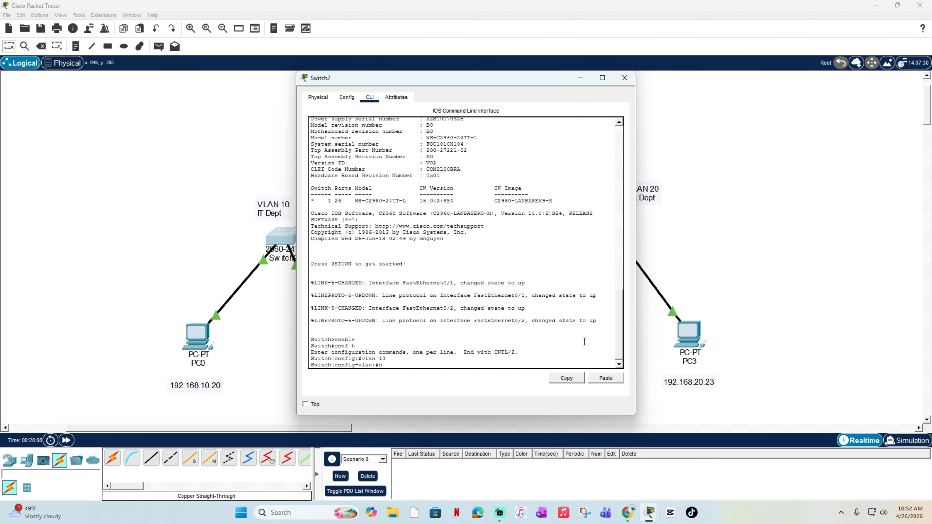
text(name IT_Dept)
key(Return)
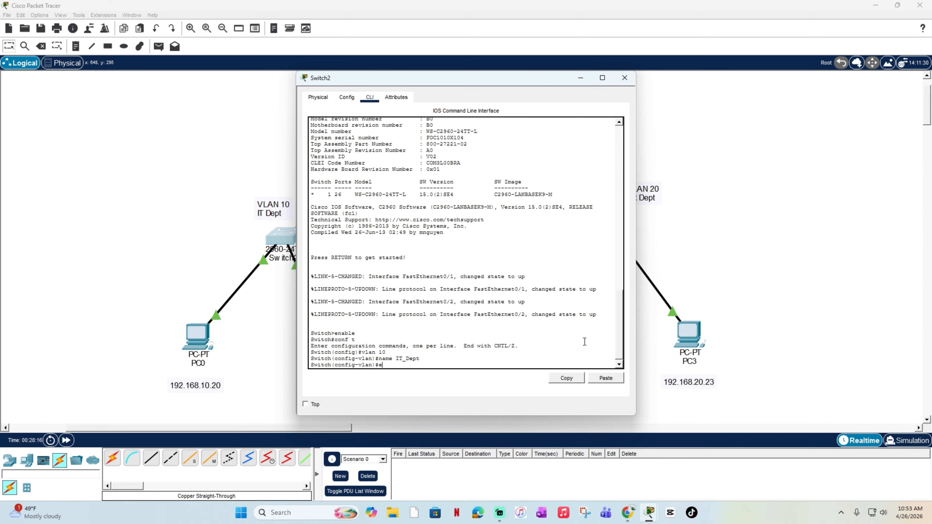
Step: Leave VLAN configuration on Switch2 and enter interface configuration for the range fa0/1 - 24
text(exit)
key(Return)
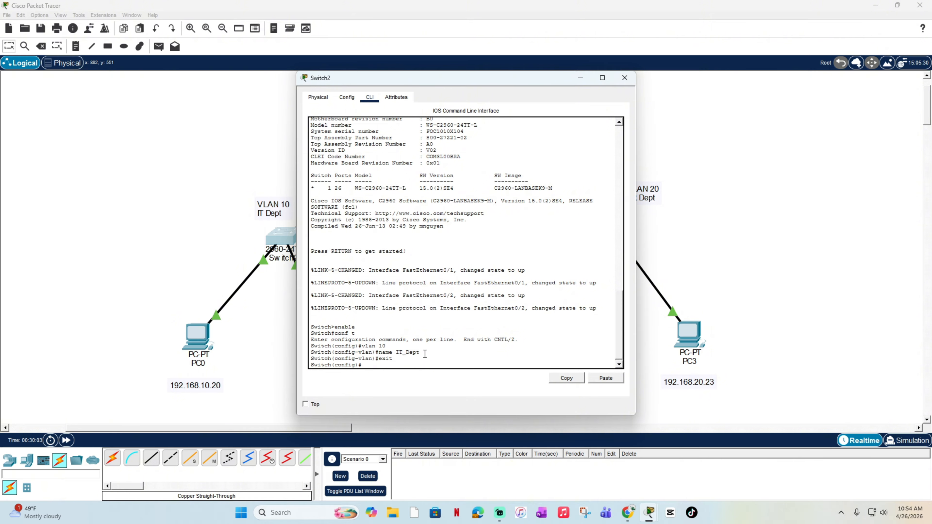
text(interface)
text( rnage)
key(BackSpace)
key(BackSpace)
text(ange fa0/)
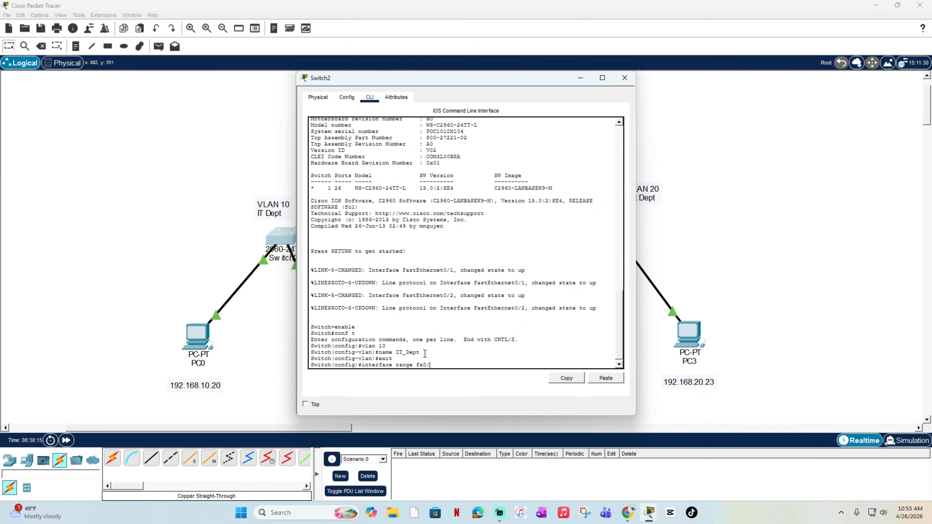
text(1 - 24)
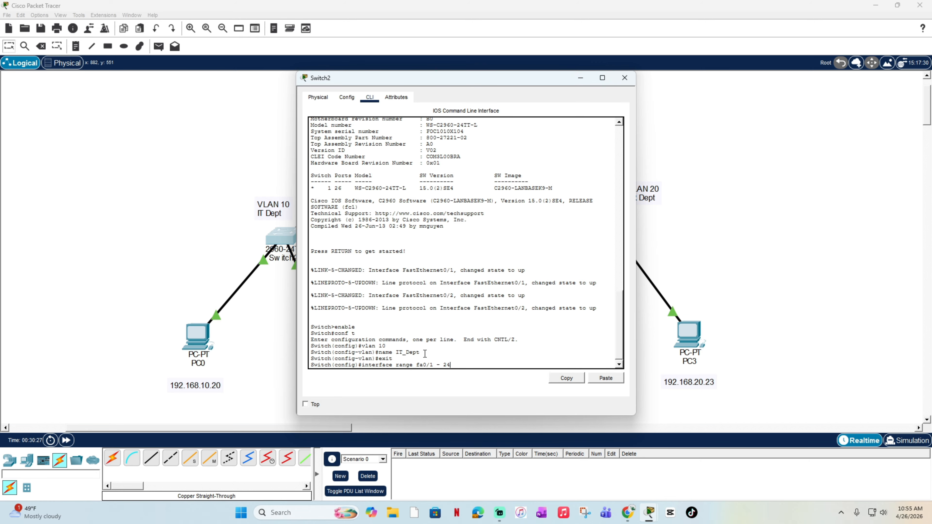
key(Return)
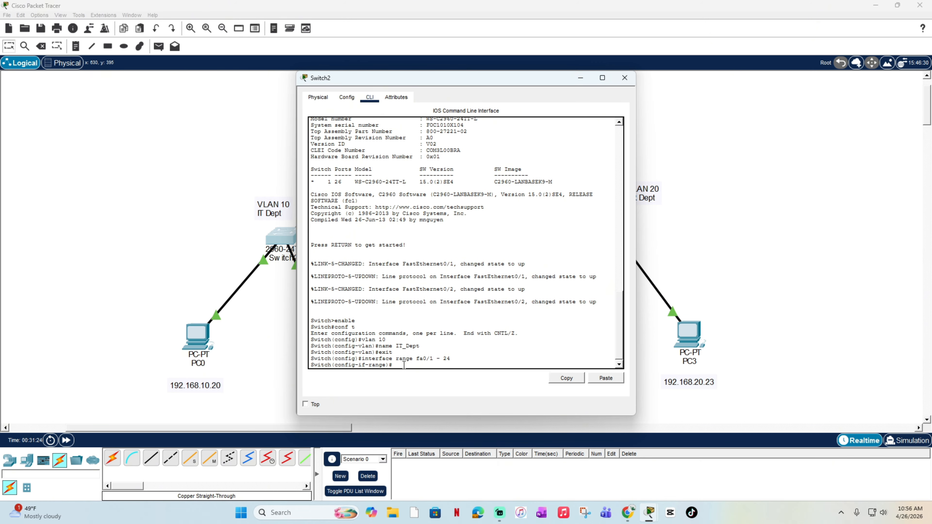
Step: Set ports fa0/1 - 24 on Switch2 to access mode with switchport mode access
text(swit)
text(chport ma)
text(de access)
key(Return)
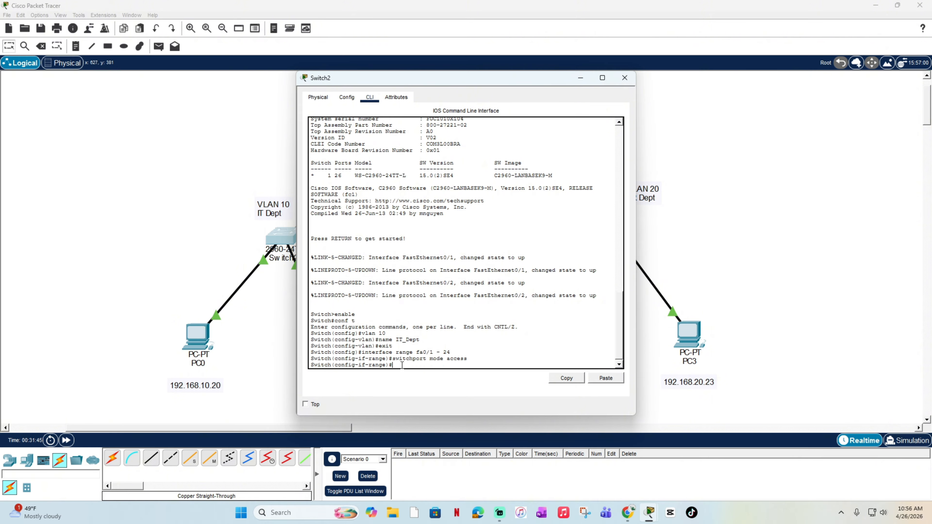
Step: Assign ports fa0/1 - 24 on Switch2 to VLAN 10 with switchport access vlan 10
text(switchport access vlan 10)
key(Return)
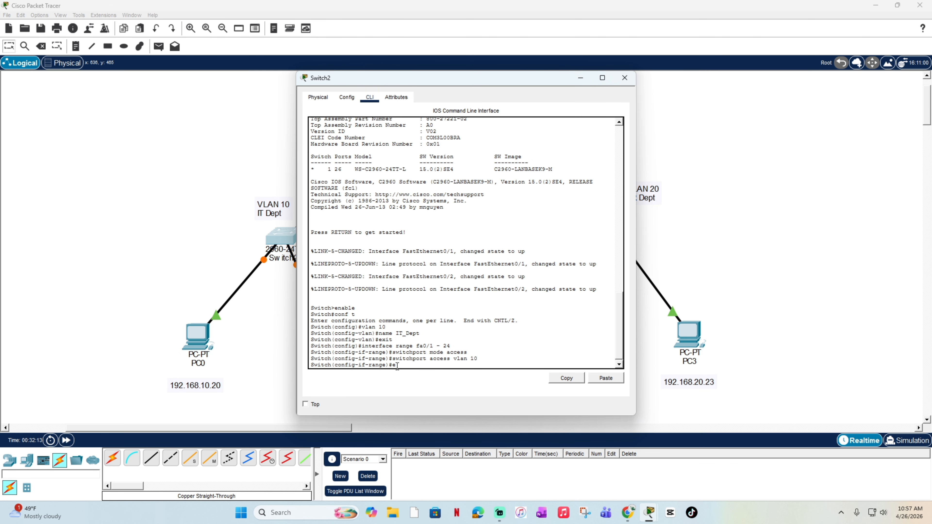
Step: Exit to privileged mode on Switch2 and save the configuration with write memory
text(xit)
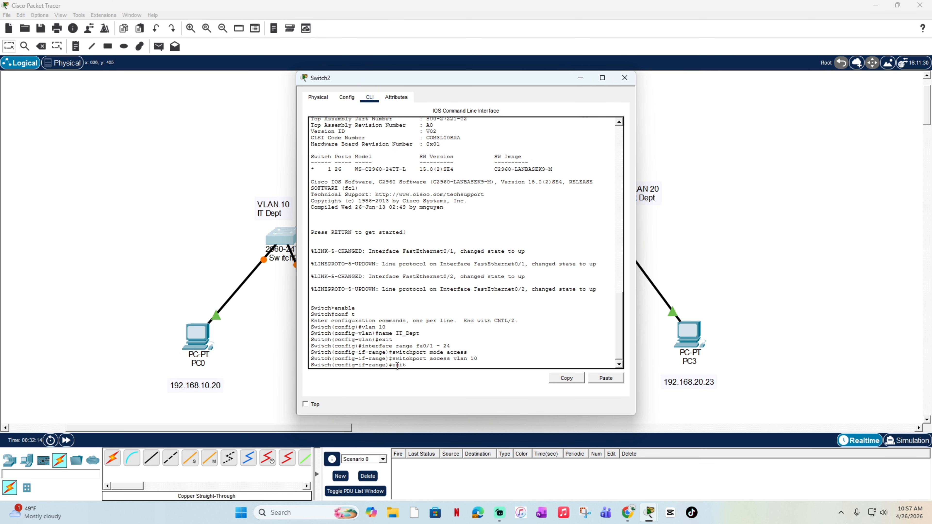
key(Return)
text(exit)
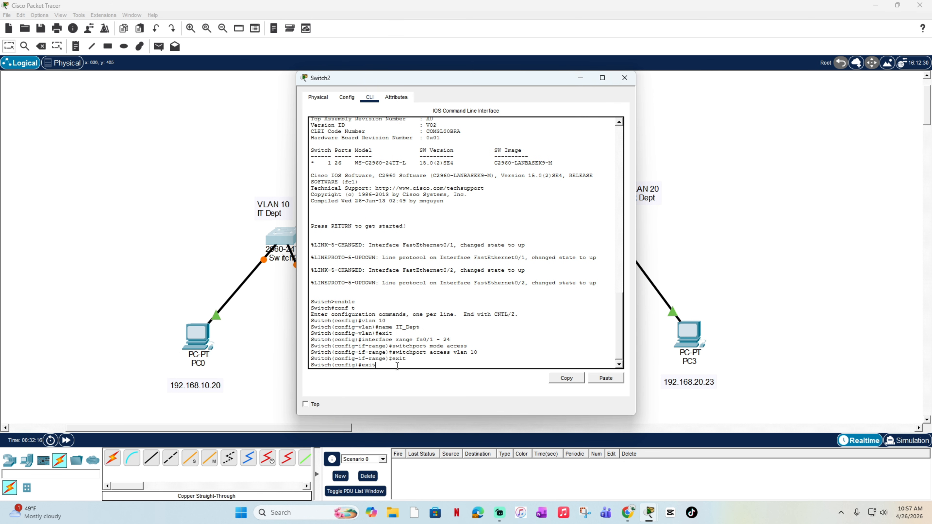
key(Return)
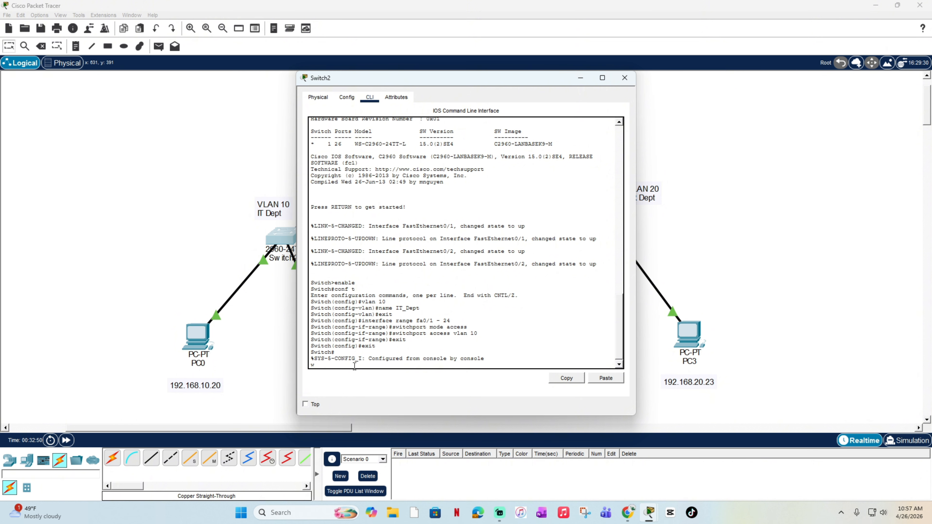
text(write memory)
key(Return)
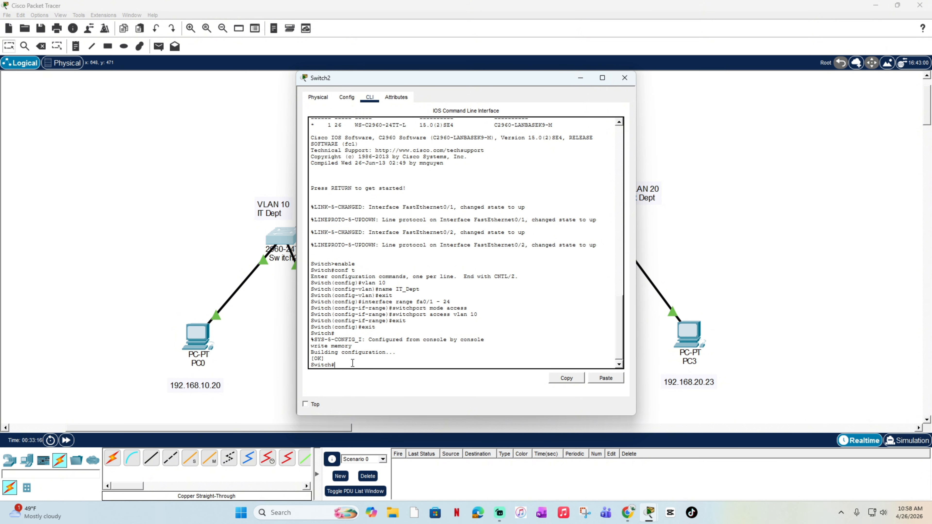
Step: Run show vlan brief on Switch2 and check which ports belong to the IT_Dept VLAN
text(show vlan brief)
key(Return)
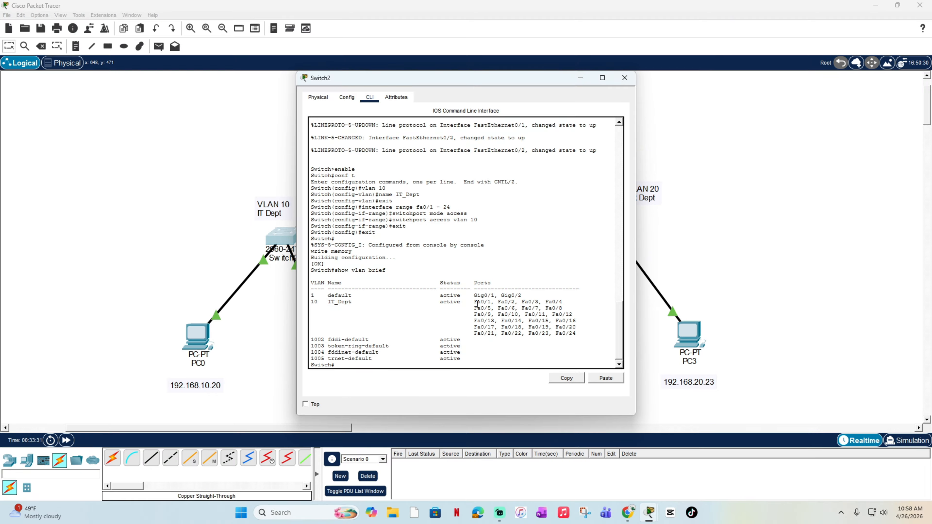
drag(472, 305, 583, 328)
click(585, 327)
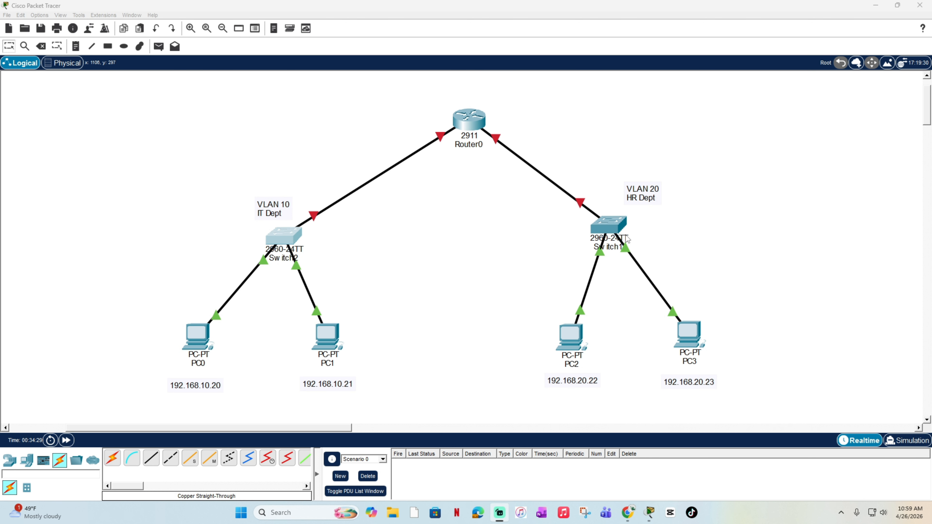
Step: Open the command line of Switch1 and enter global configuration mode with enable and conf t
click(614, 222)
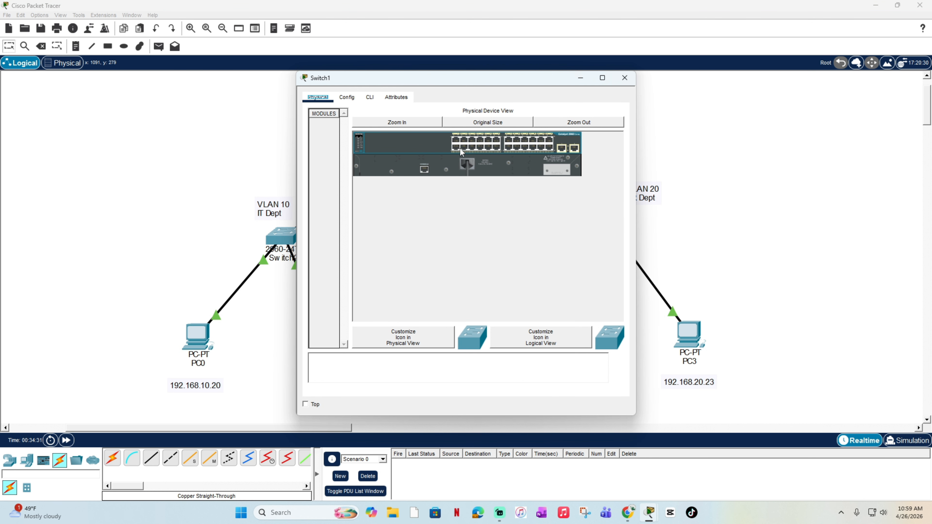
click(370, 97)
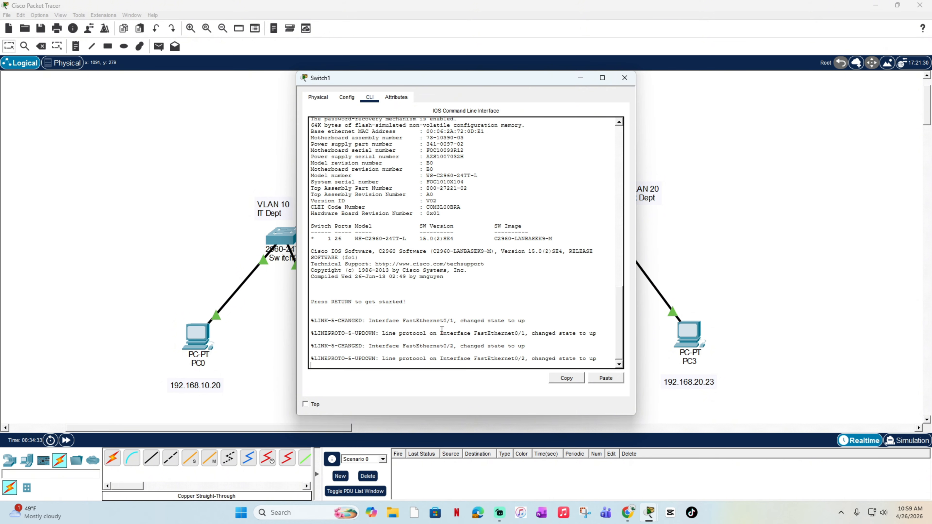
key(Return)
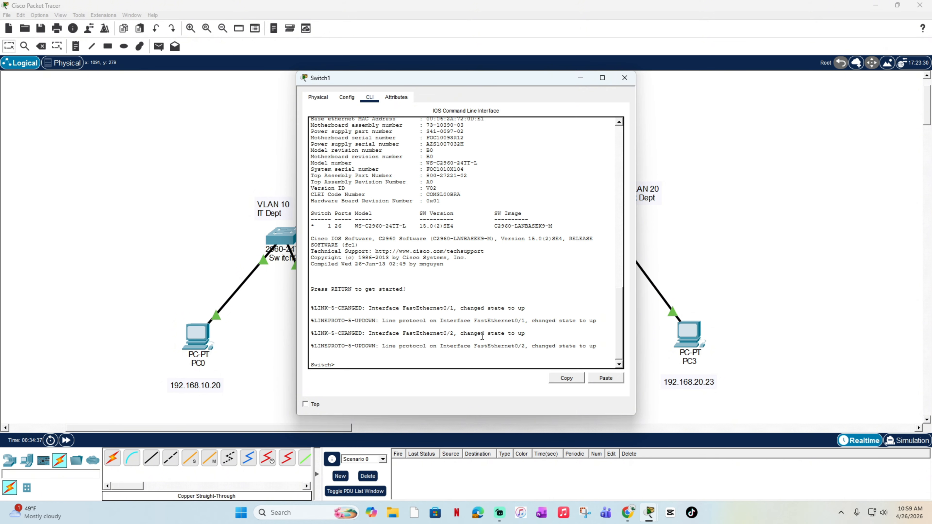
text(enable)
key(Return)
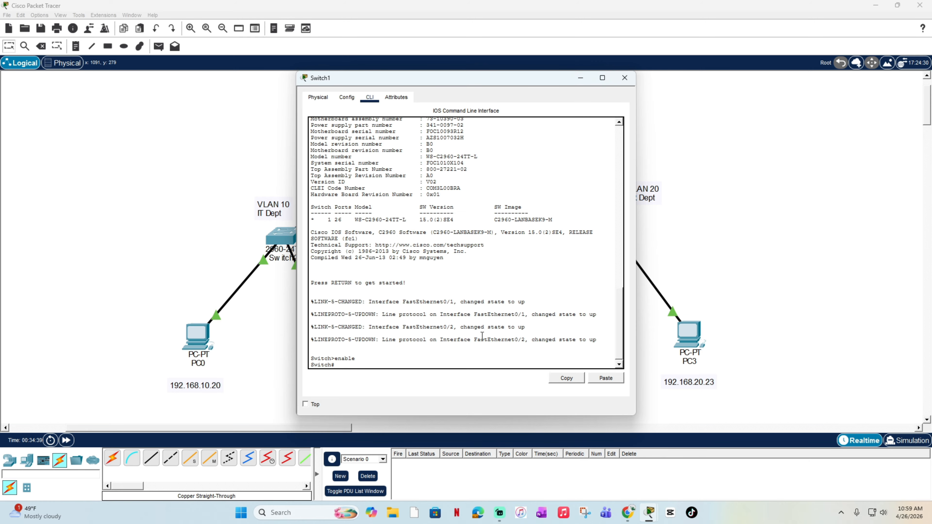
text(conf t)
key(Return)
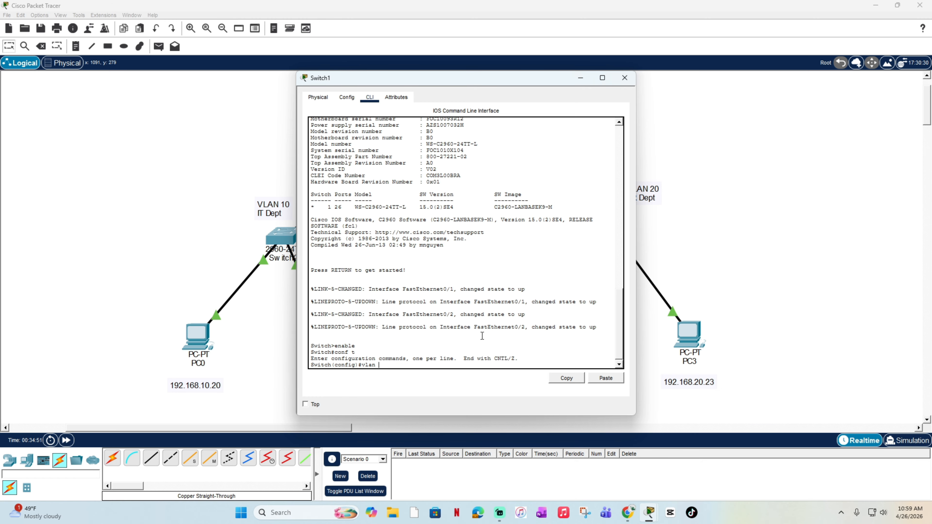
Step: Create VLAN 20 on Switch1 and name it HR_Dept
text(vlan 20)
key(Return)
text(name)
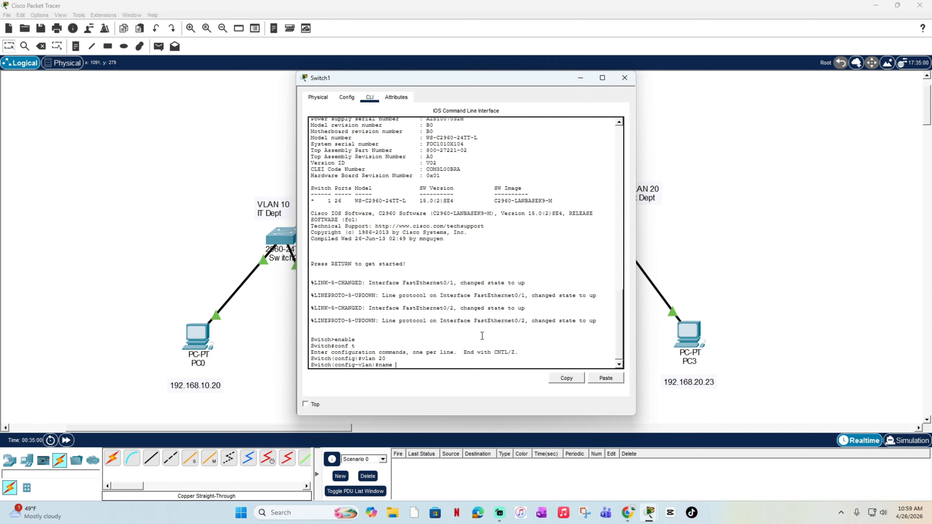
text( HR_Dept)
key(Return)
Step: Leave VLAN configuration on Switch1 and enter interface configuration for the range fa0/1 - 24
text(e)
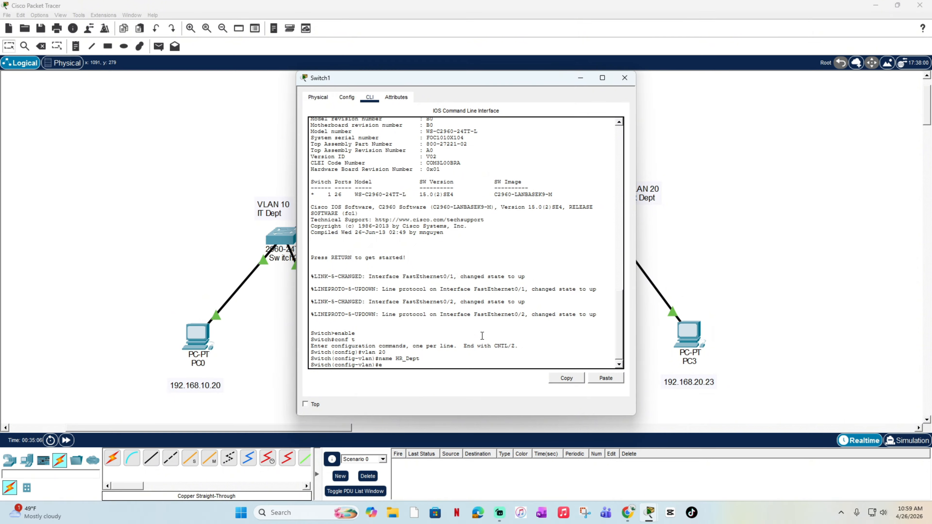
text(xit)
key(Return)
text(in)
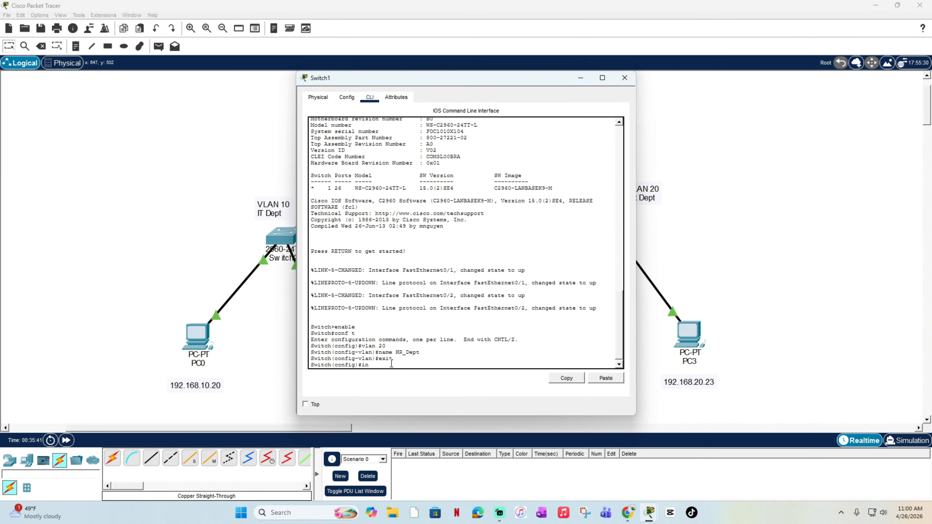
text(terface range fa0/1 - 24)
key(Return)
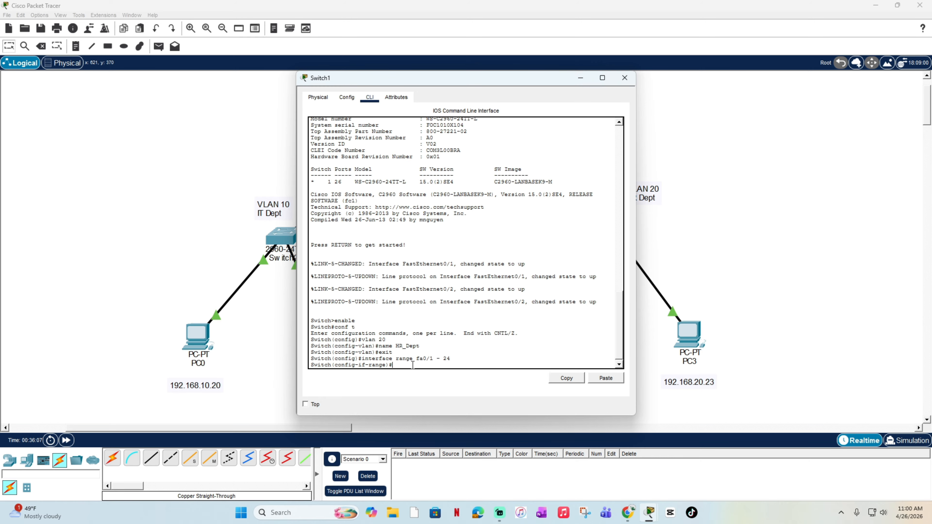
Step: Try to set ports fa0/1 - 24 on Switch1 to access mode
text(switchport access)
key(Return)
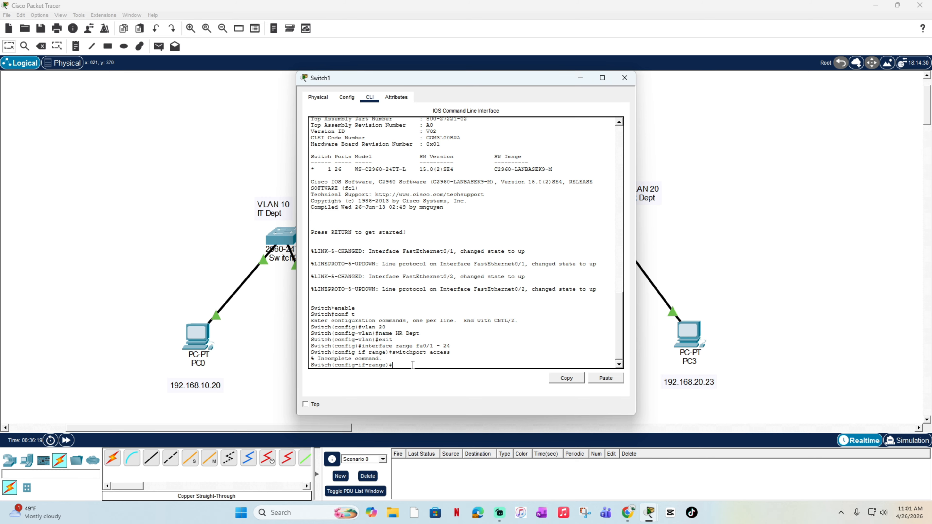
text(siwthcport mode access)
key(Return)
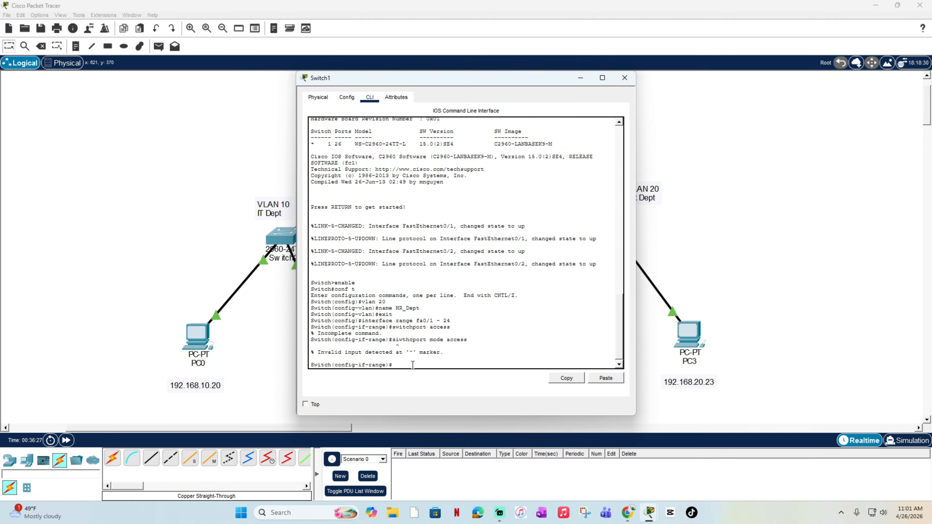
Step: Set ports fa0/1 - 24 on Switch1 to access mode with switchport mode access
text(switchport mode access)
key(Return)
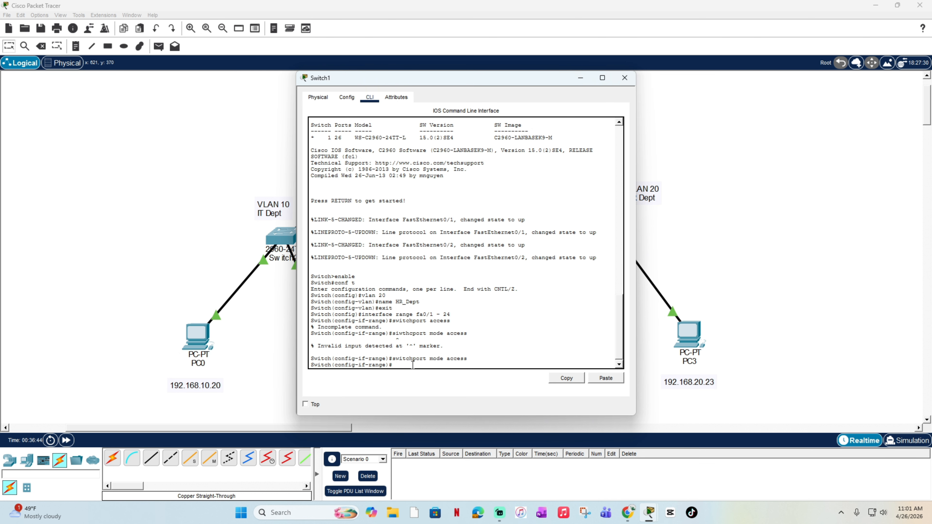
Step: Try to assign ports fa0/1 - 24 on Switch1 to VLAN 20
text(swithcport access vlan 20)
key(Return)
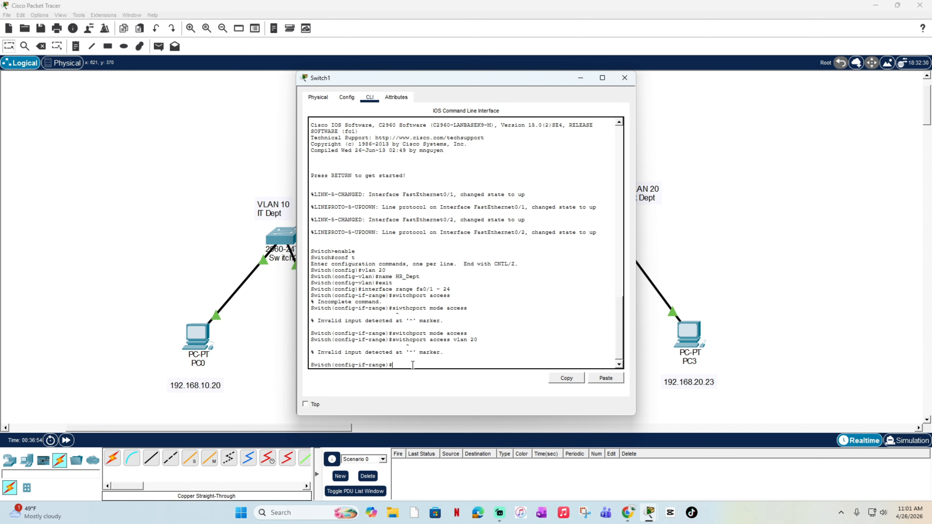
Step: Assign ports fa0/1 - 24 on Switch1 to VLAN 20 with switchport access vlan 20
text(switch)
text(port access vla)
text(n20)
text(20)
key(Return)
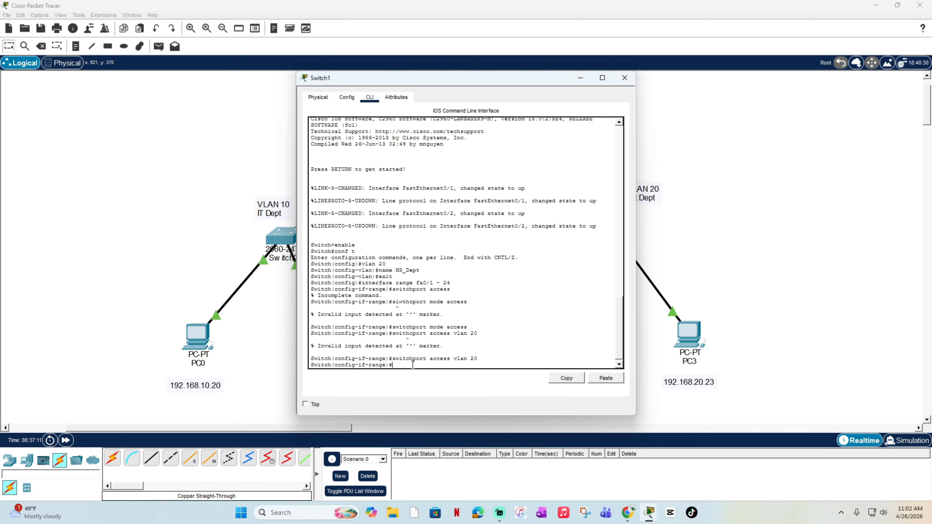
Step: Exit to privileged mode on Switch1 and save the configuration with write memory
text(exit)
key(Return)
text(exit)
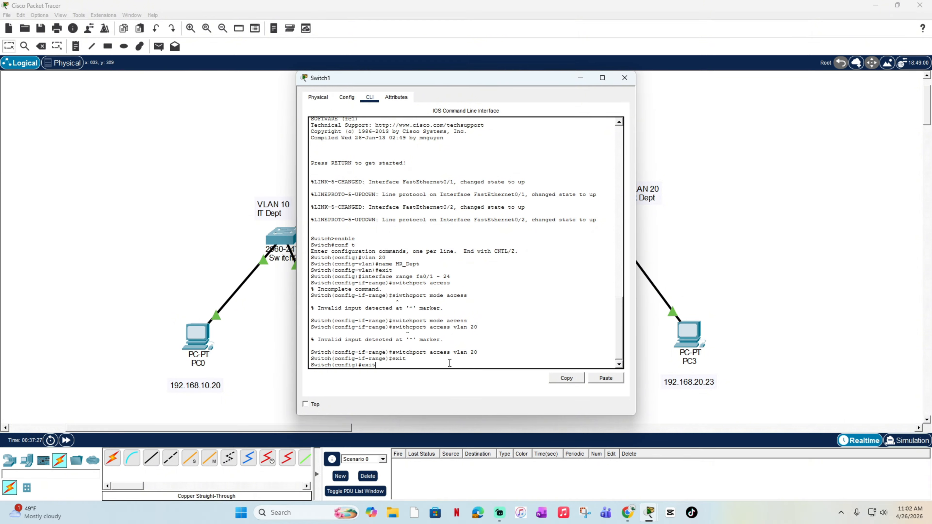
key(Return)
text(write memory)
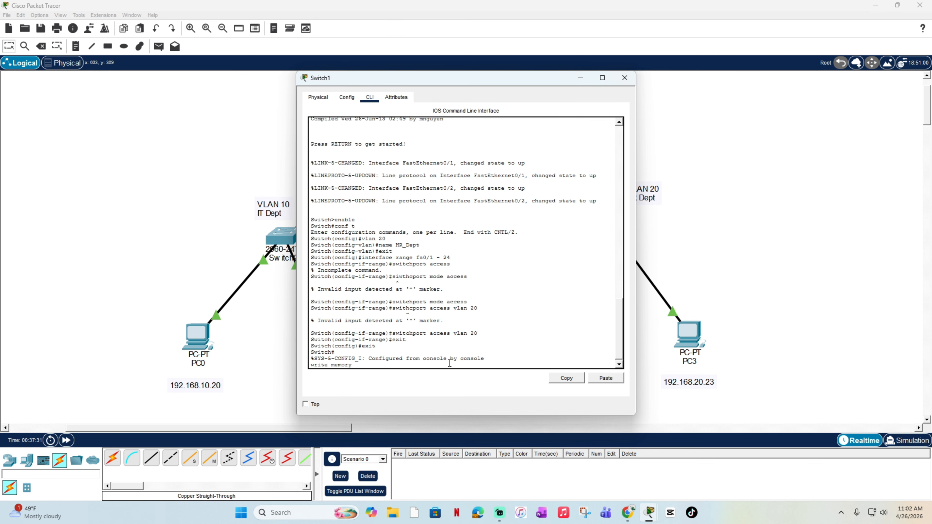
key(Return)
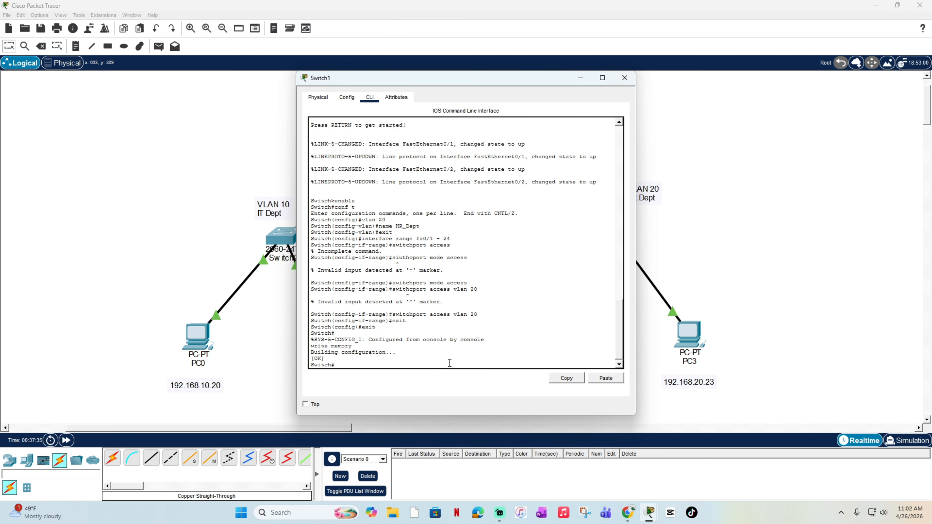
Step: Run show vlan brief on Switch1 and check which ports belong to the HR_Dept VLAN
text(show vlan bvrief)
key(Return)
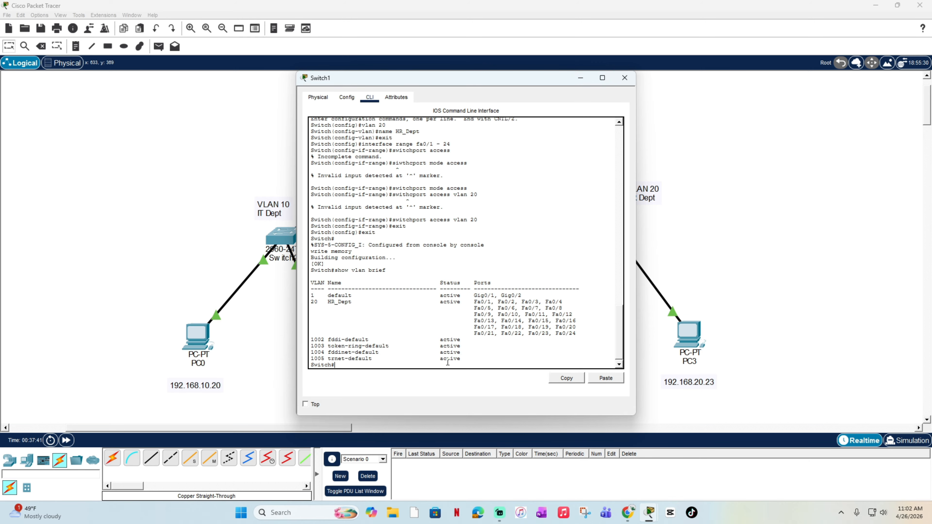
drag(535, 291, 583, 332)
click(526, 296)
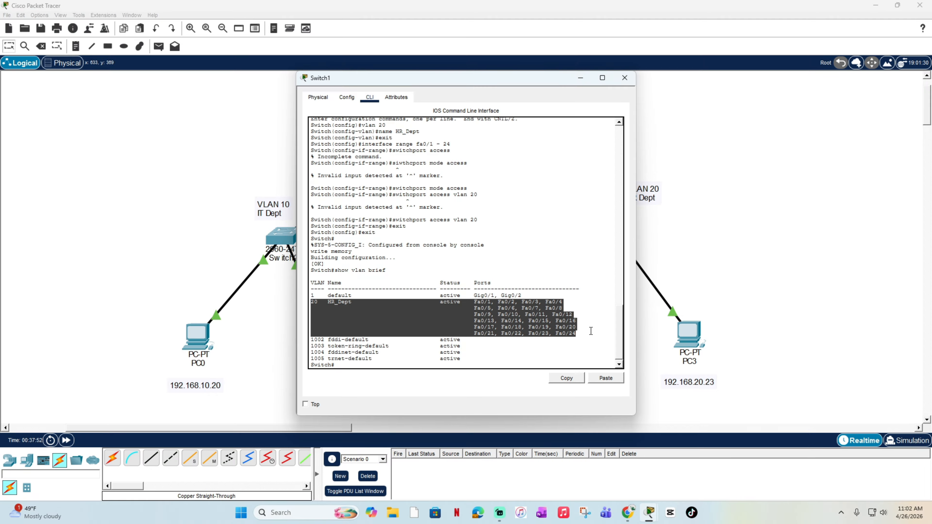
click(590, 331)
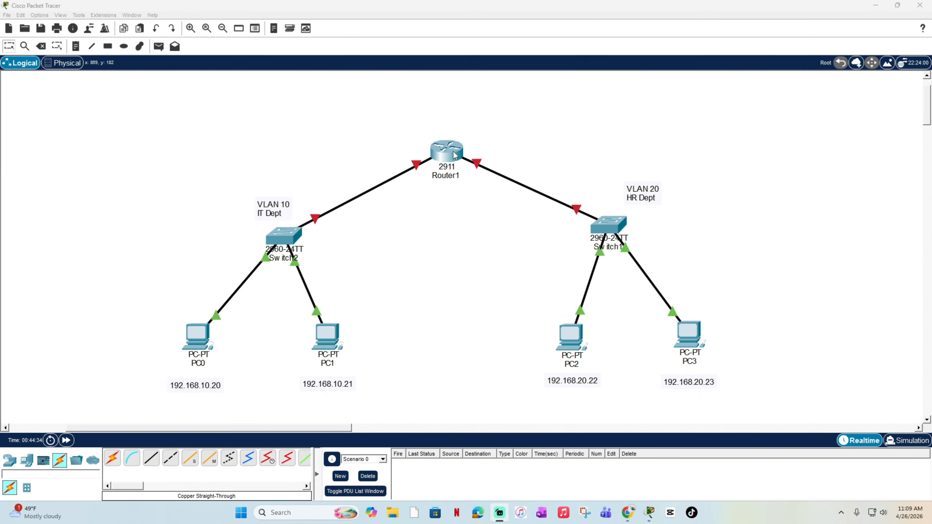
Step: Move Router1 slightly upward in the topology and answer no to the initial configuration dialog in its command line
drag(457, 157, 454, 133)
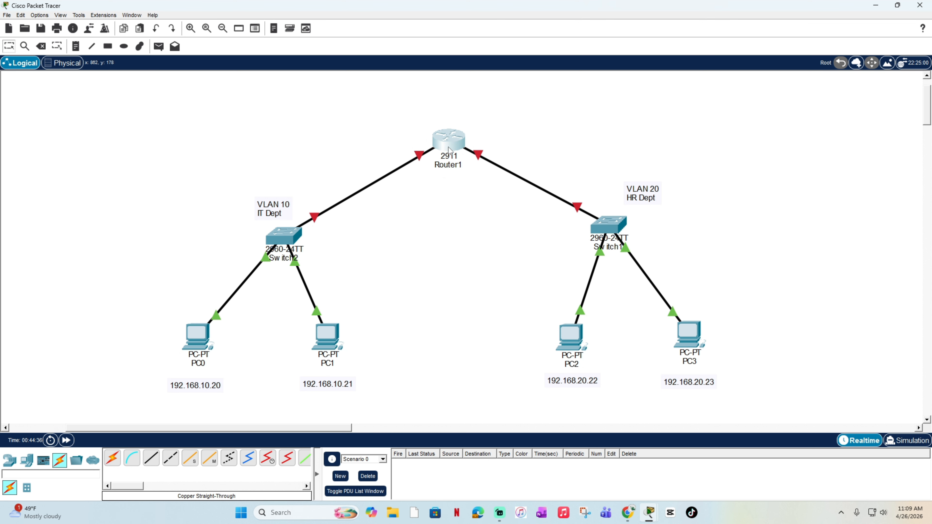
click(449, 151)
click(370, 97)
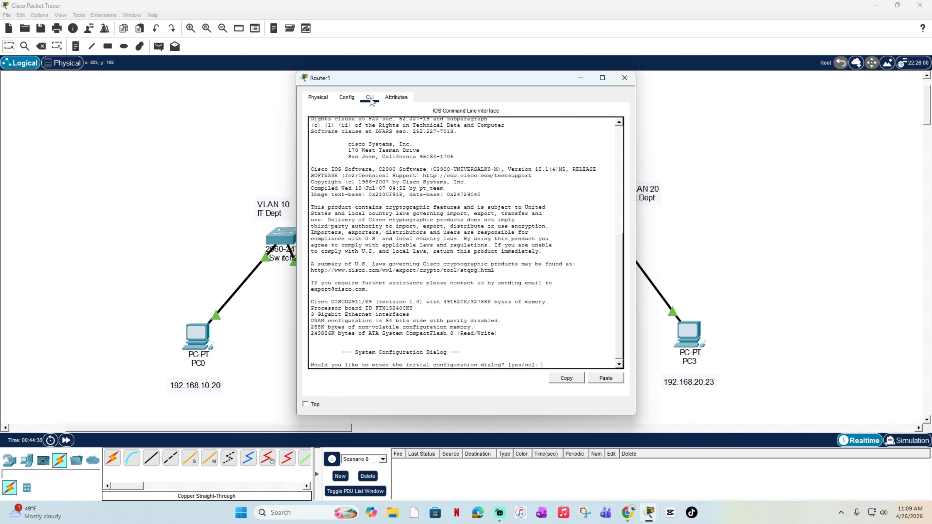
text(no)
key(Return)
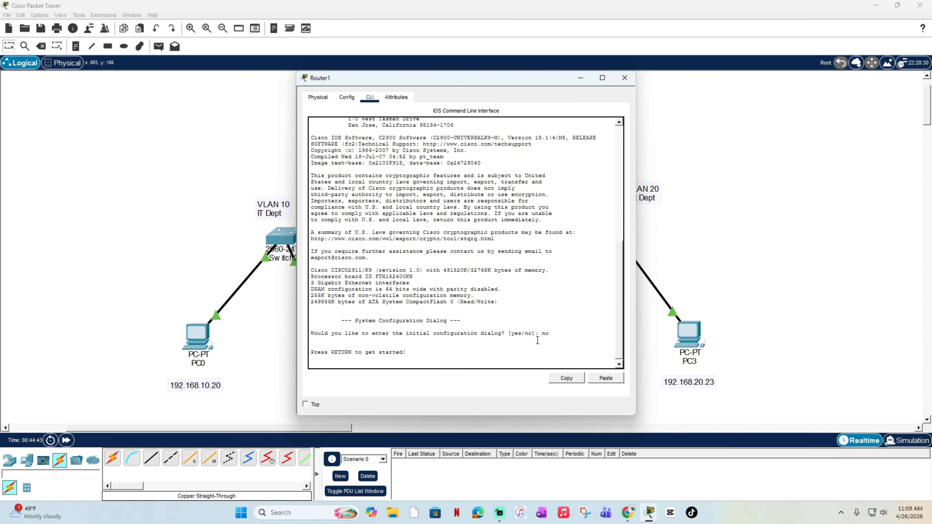
Step: Enter privileged mode on Router1 with enable and go to global configuration mode with conf t
key(Return)
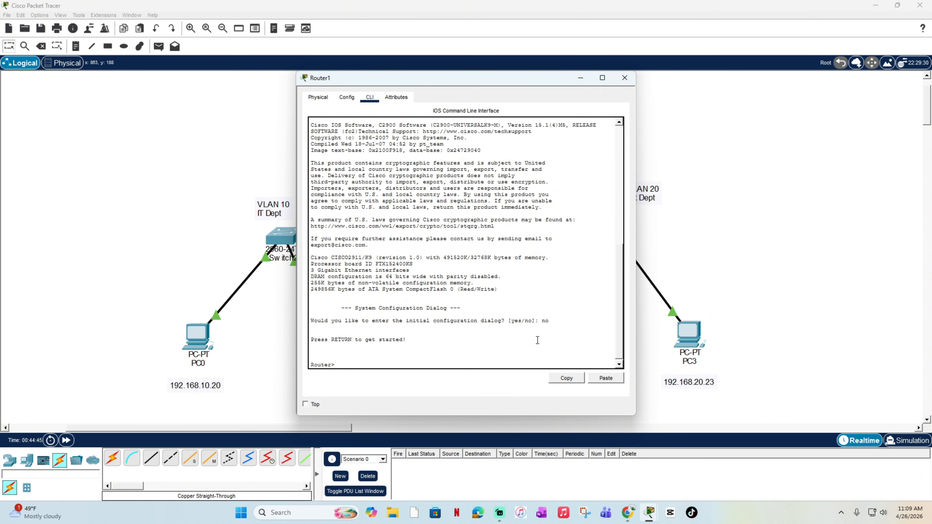
text(enable)
key(Return)
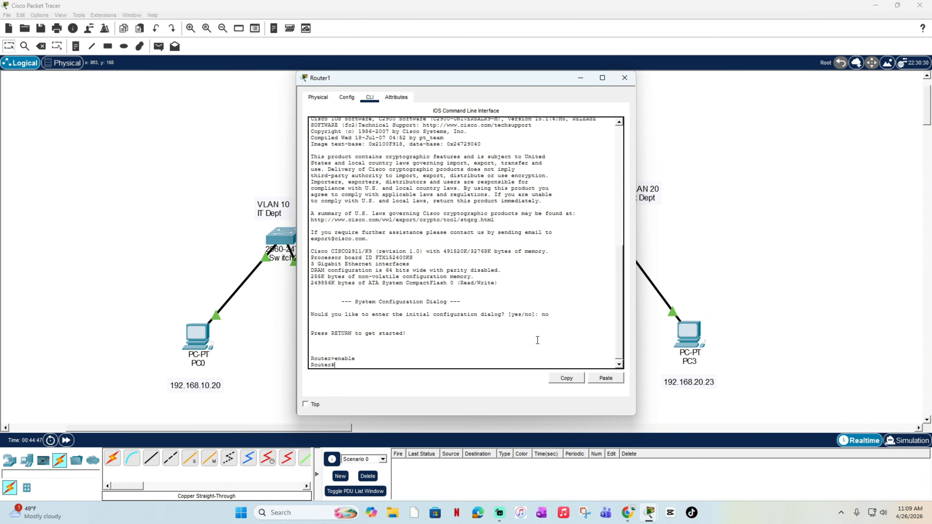
text(conf)
text( t)
key(Return)
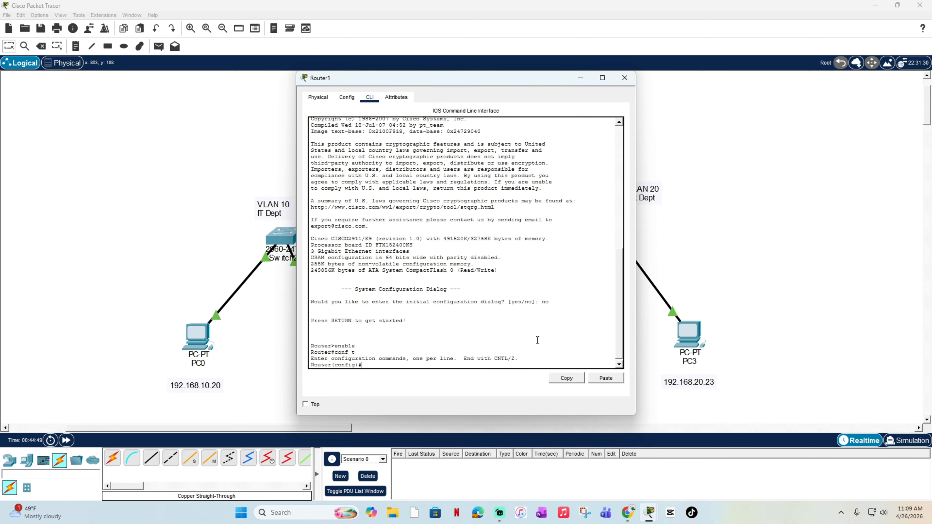
Step: Assign IP address 192.168.10.1 with mask 255.255.255.0 to Router1's interface gig0/0
text(interface gig0/0)
key(Return)
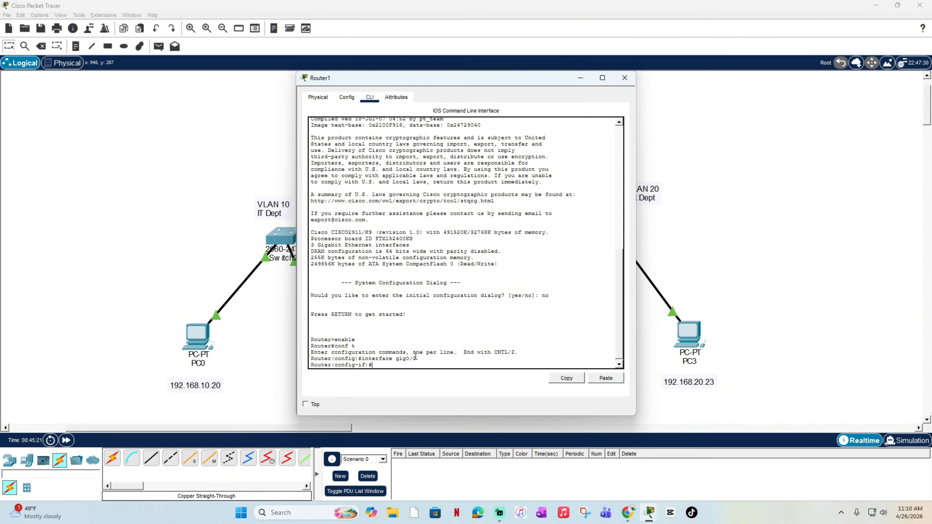
text(ip address 192.168.10.1 255.255.255.0)
key(Return)
Step: Give Router1's gig0/0 interface the description IT_Dept and enable it with no shutdown
text(descriptio)
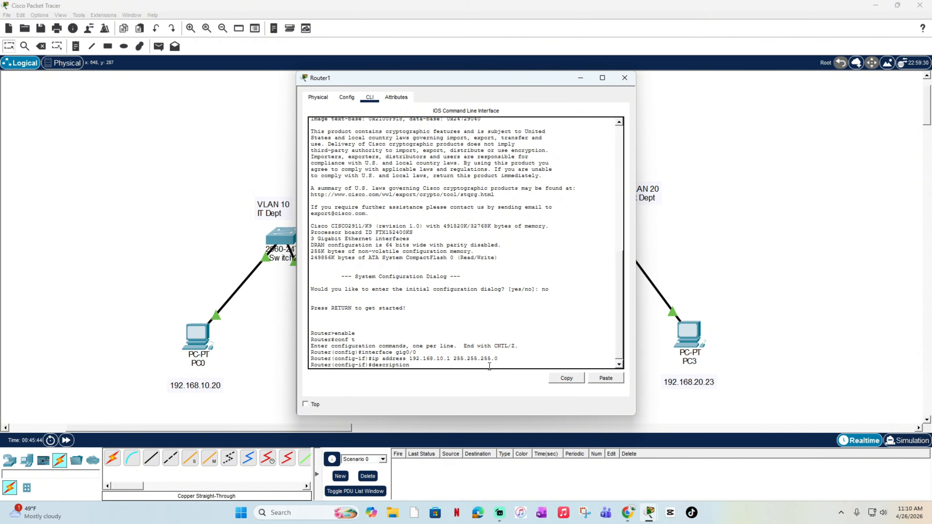
text(n IT_Dept)
key(Return)
text(no)
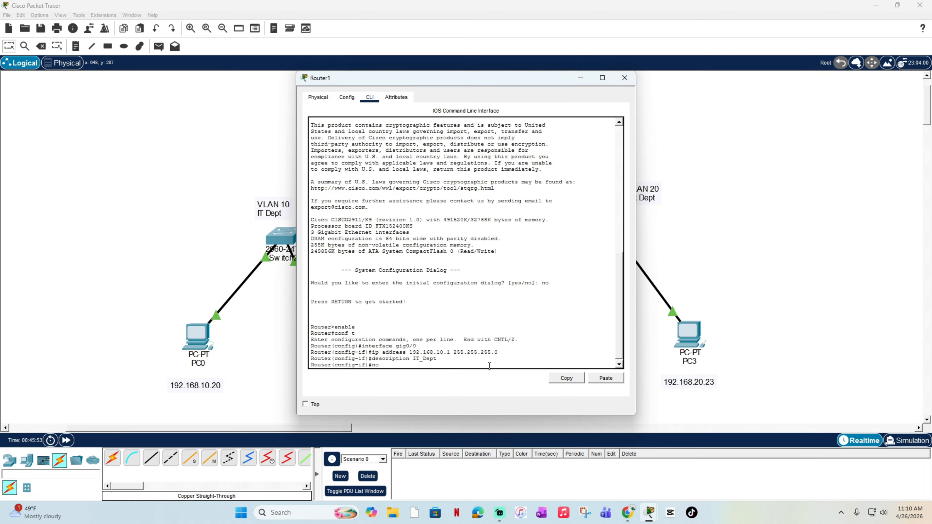
text( shutdoe)
key(BackSpace)
text(wm)
key(Return)
Step: Leave the gig0/0 configuration on Router1 with exit and end, and save it with write memory
text(exit)
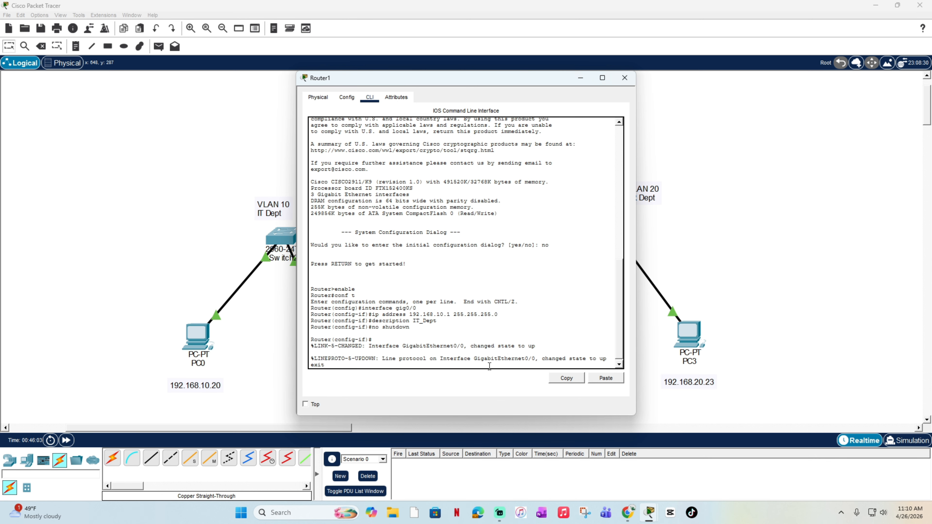
key(Return)
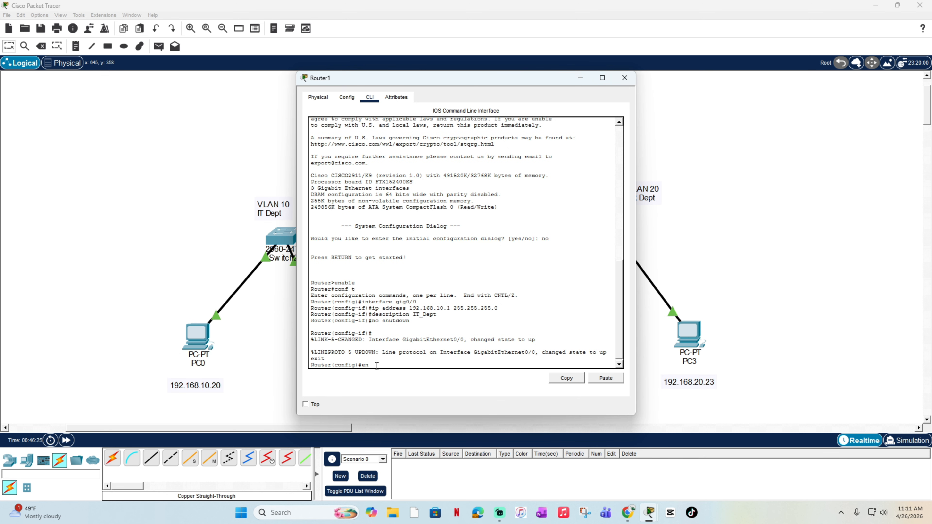
text(end)
key(Return)
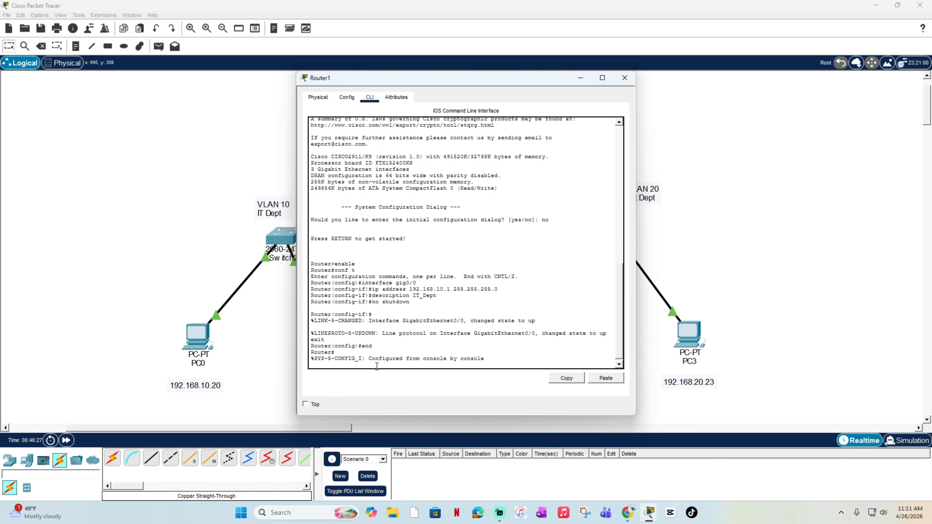
text(write memory)
key(Return)
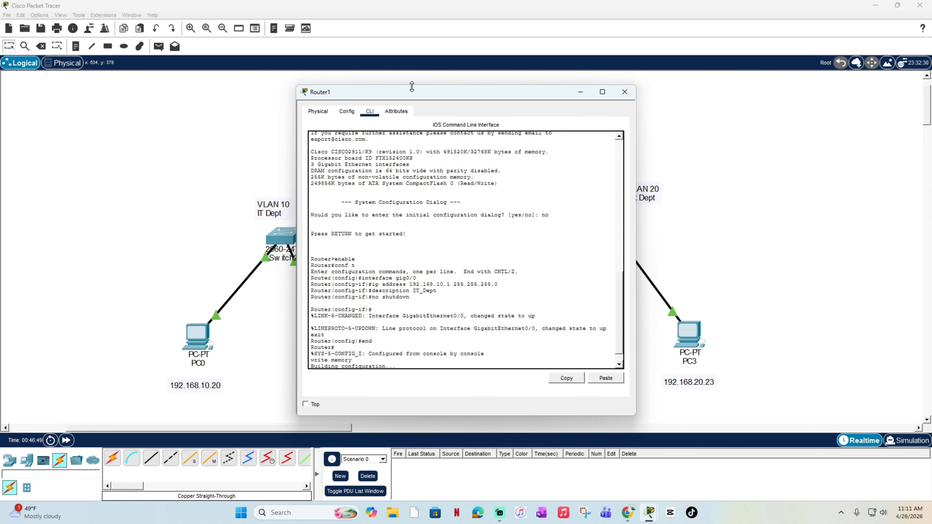
Step: Try to enter interface gig0/1 on Router1 directly from privileged mode
drag(434, 85, 406, 100)
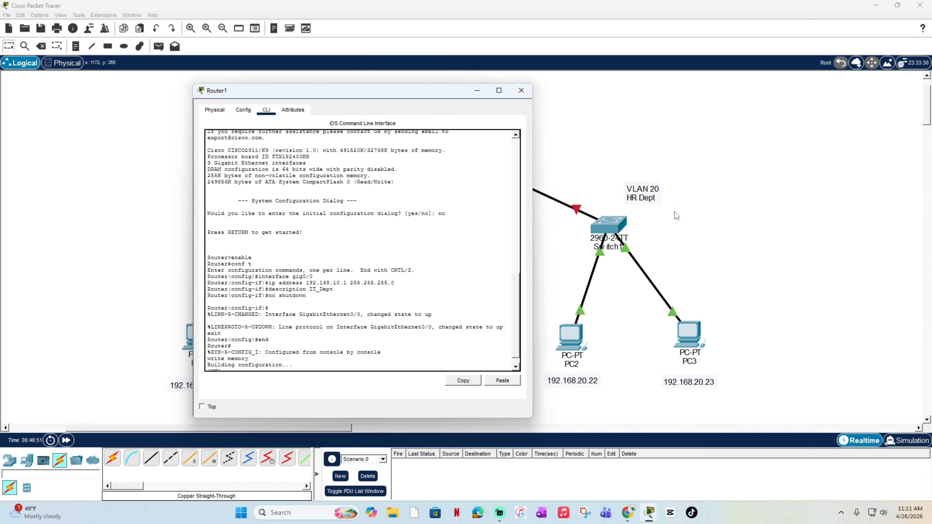
scroll(329, 308, down, 1)
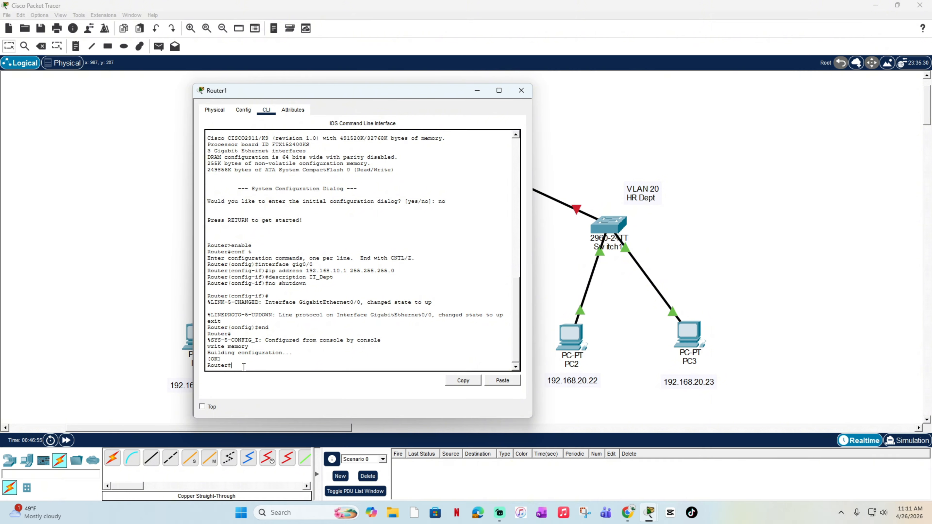
text(interface gig0/1)
key(Return)
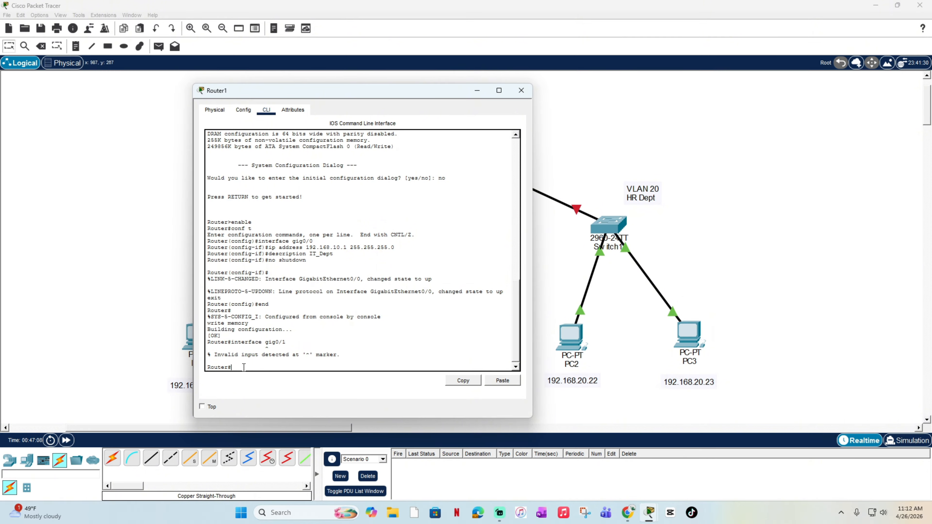
Step: Return to global configuration mode on Router1 with enable and conf t
text(able)
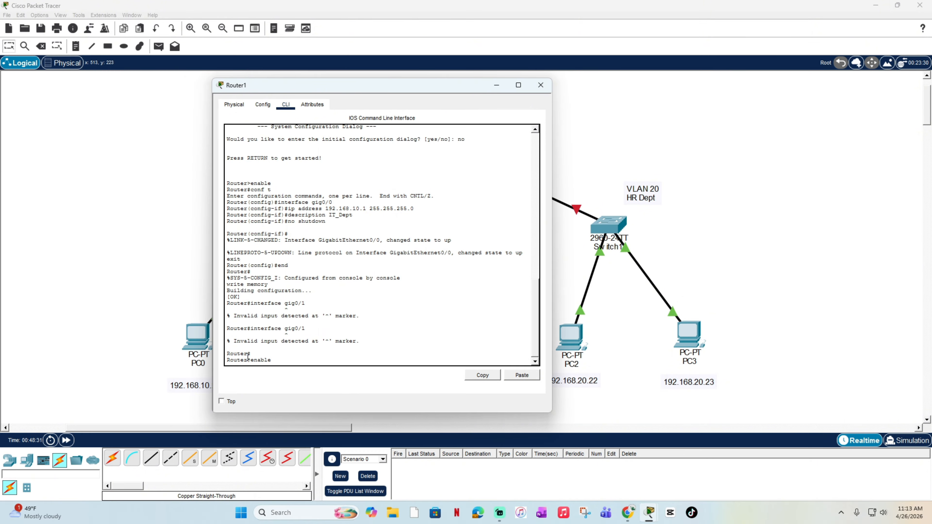
key(Return)
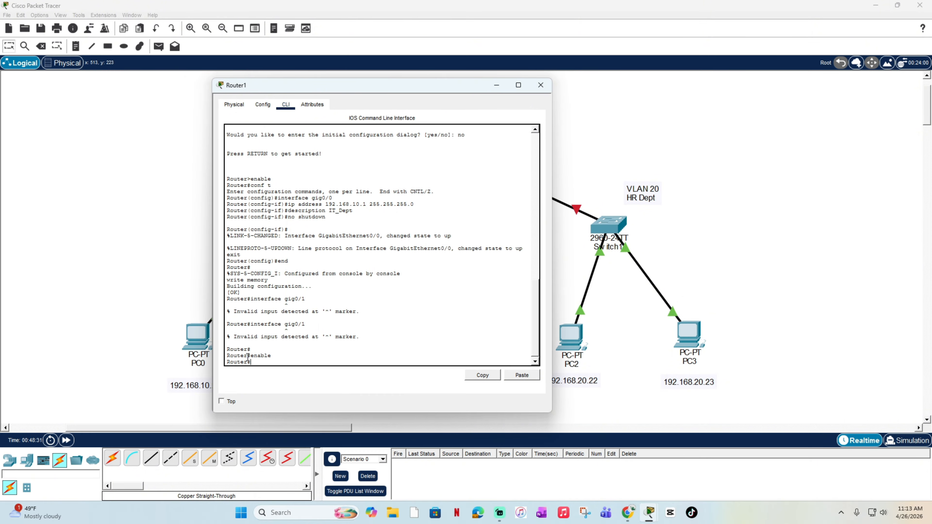
text(conf t)
key(Return)
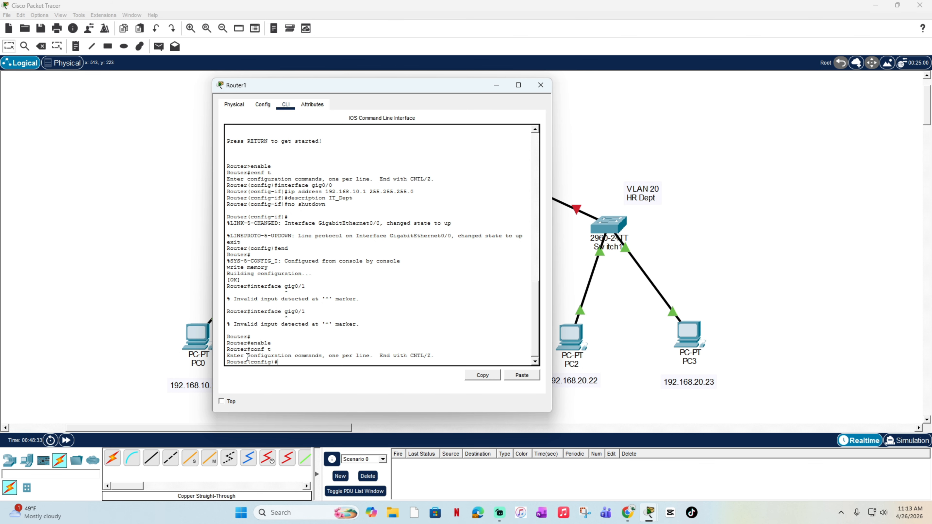
Step: Try to select the router interface with the command ineterface gig0/1
text(ineterface gig0/12)
key(BackSpace)
key(Return)
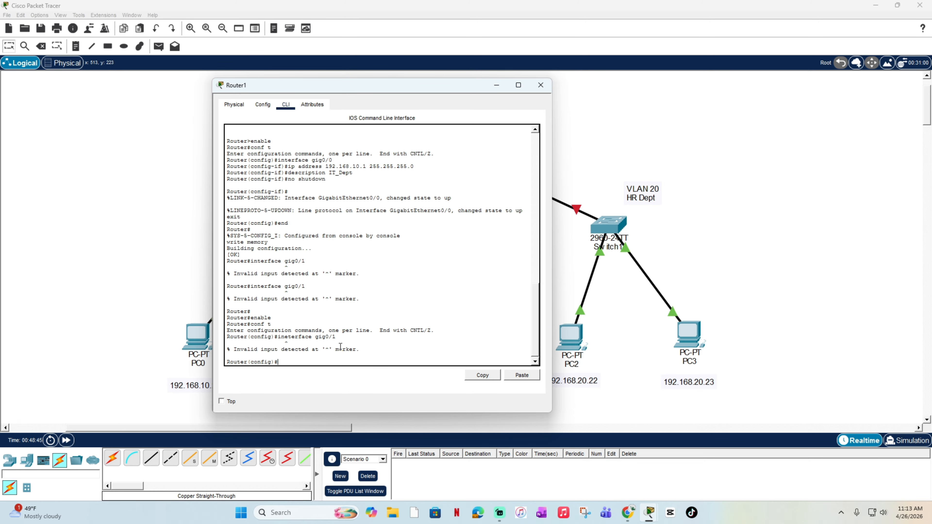
Step: Assign IP address 192.168.20.1 with mask 255.255.255.0 to Router1's interface gig0/1, reusing the earlier ip address command
text(interface gig0/1)
key(Return)
text(ip address 192.168.10.1 255.255.255.0)
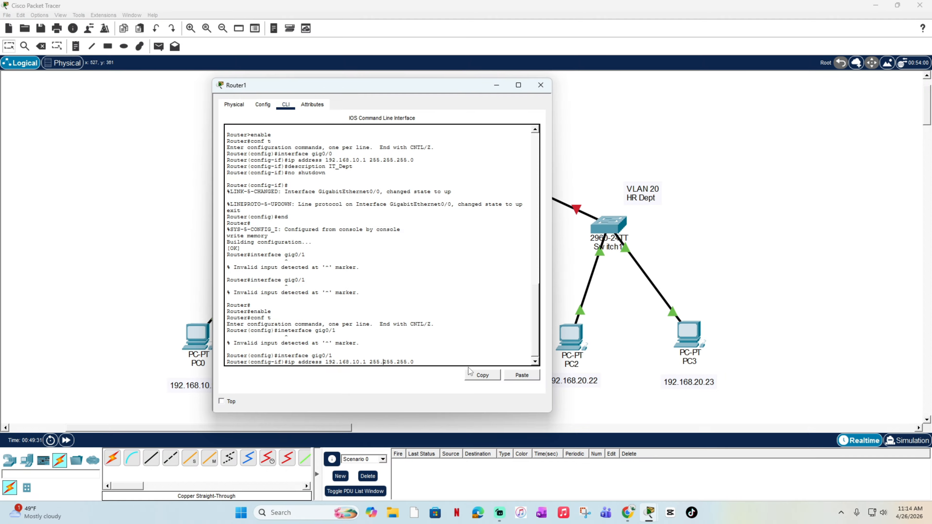
key(Left)
key(BackSpace)
key(BackSpace)
text(200)
key(Delete)
click(423, 360)
key(Return)
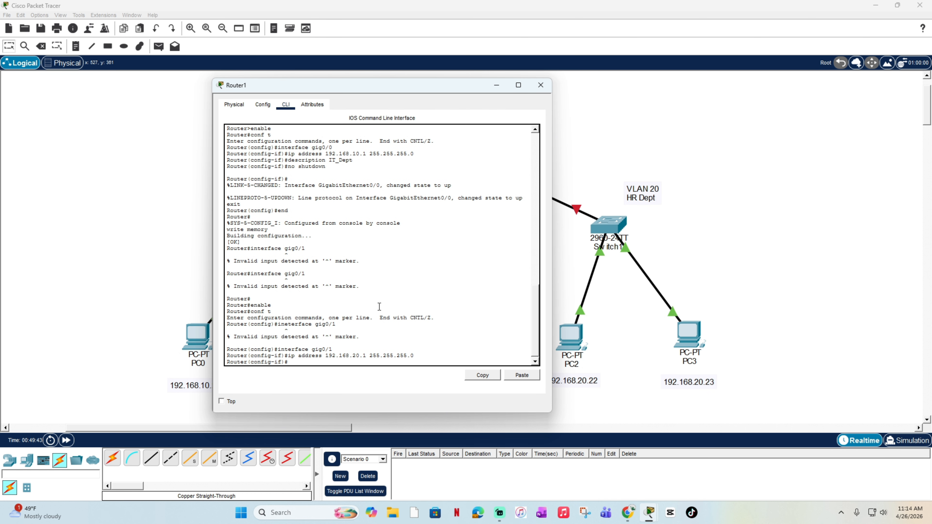
Step: Give Router1's gig0/1 interface the description HR_Dept and enable it with no shutdown
text(description HR_Dept)
key(Return)
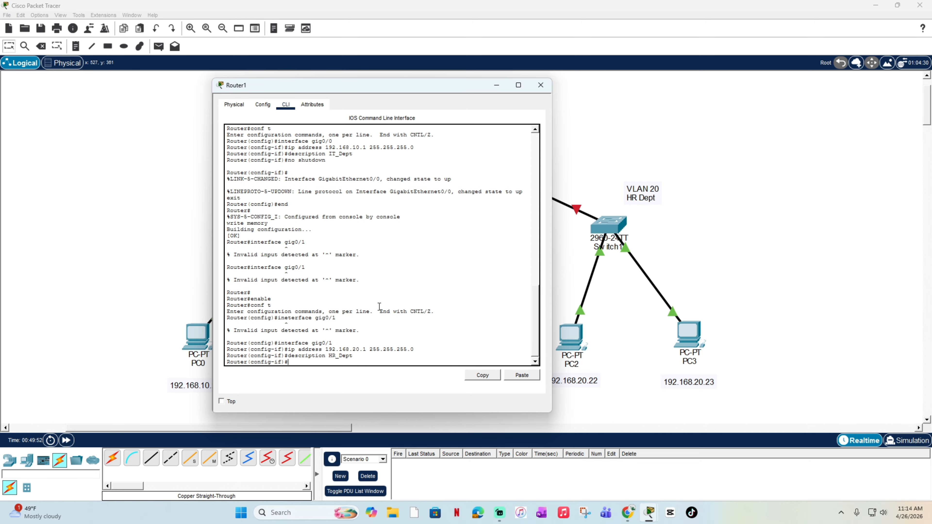
text(no shutdowen)
key(BackSpace)
key(BackSpace)
text(n)
key(Return)
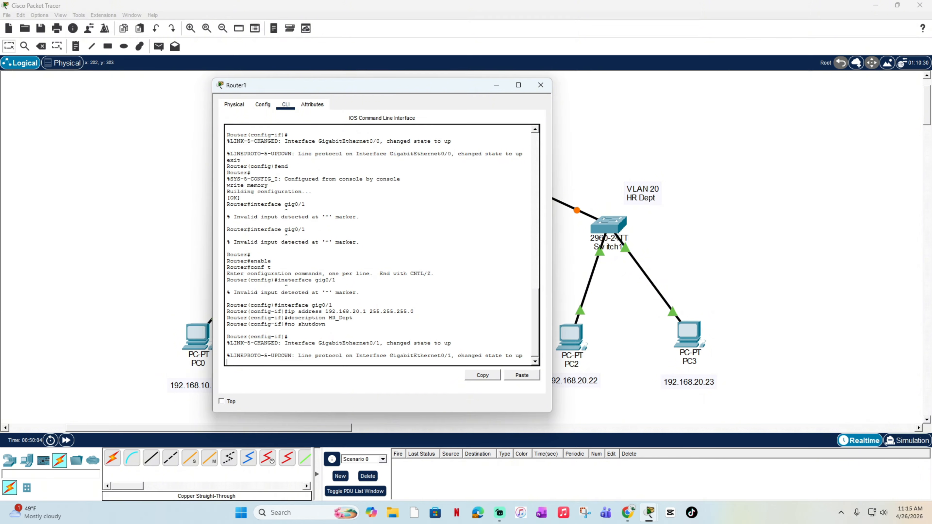
Step: Exit to privileged mode from gig0/1, save the configuration with write memory, and close the Router1 window
text(exi)
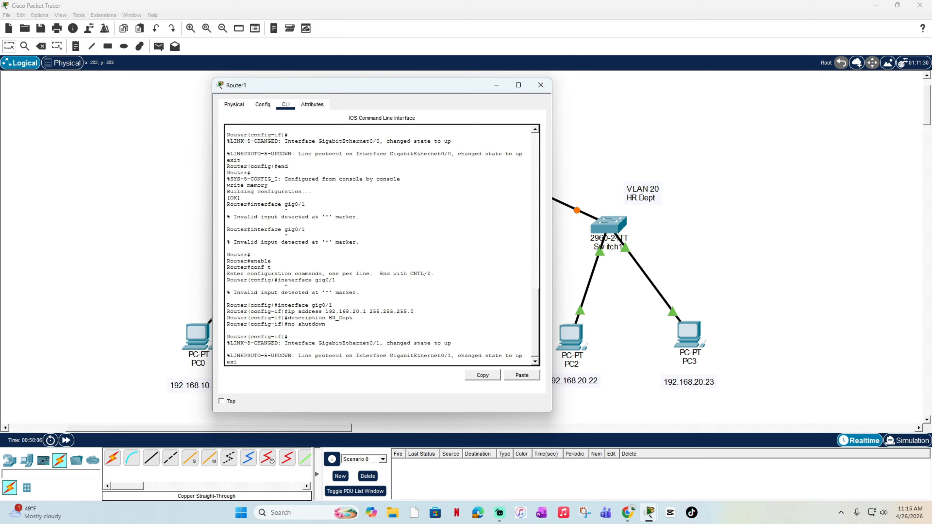
text(t)
key(Return)
text(end)
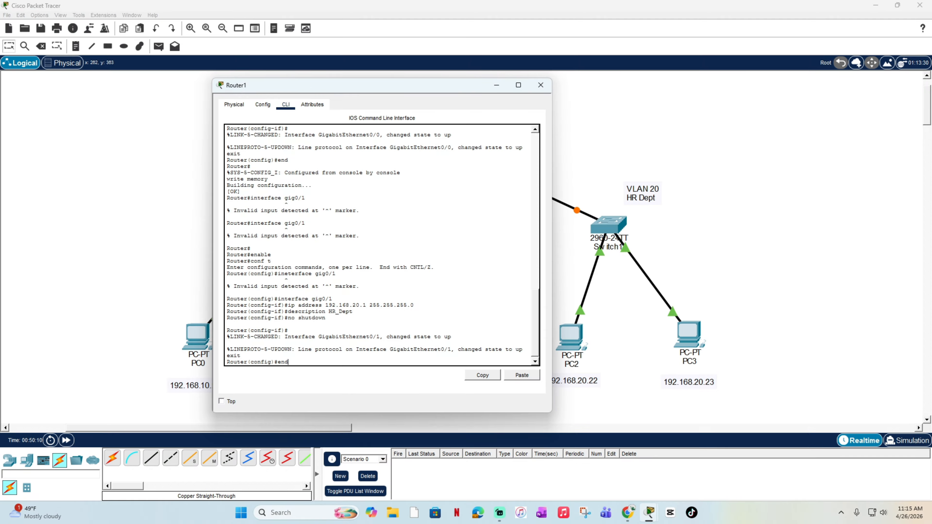
key(Return)
text(write memor)
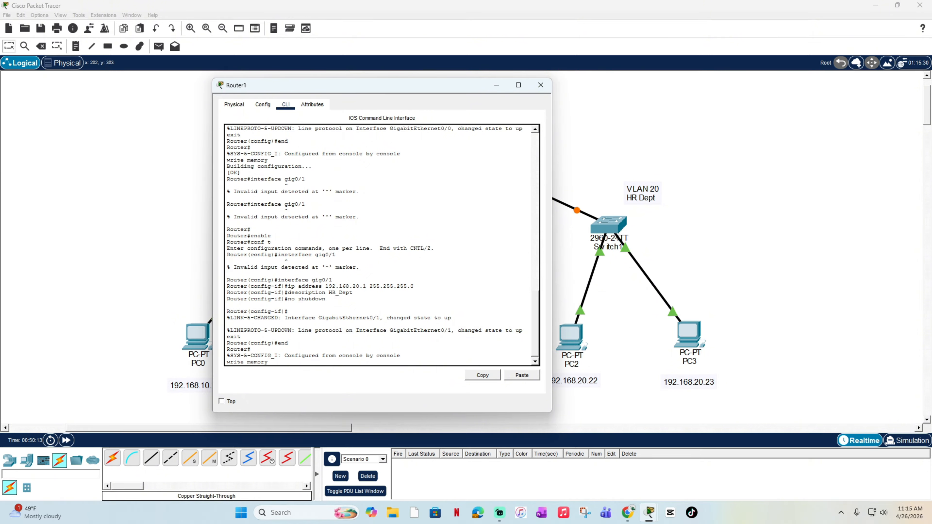
text(y)
key(Return)
drag(415, 88, 344, 107)
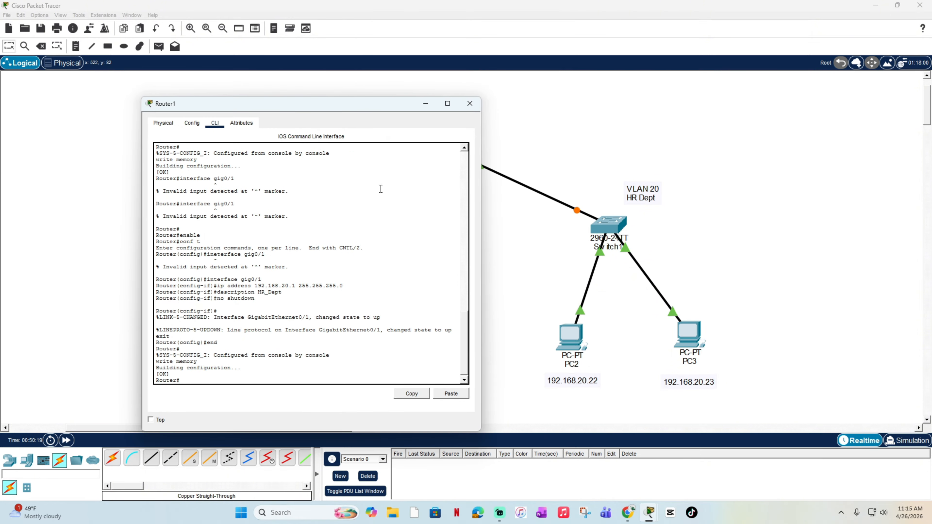
click(470, 103)
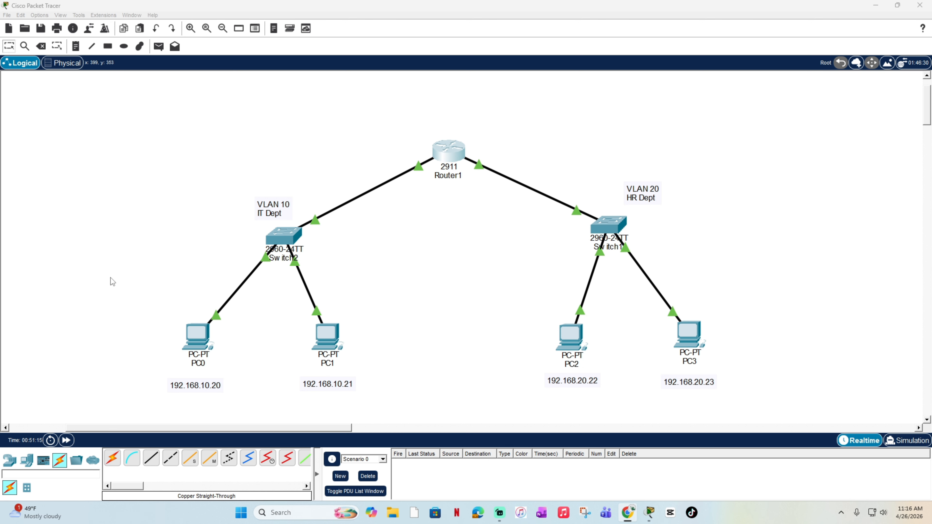
drag(110, 286, 796, 414)
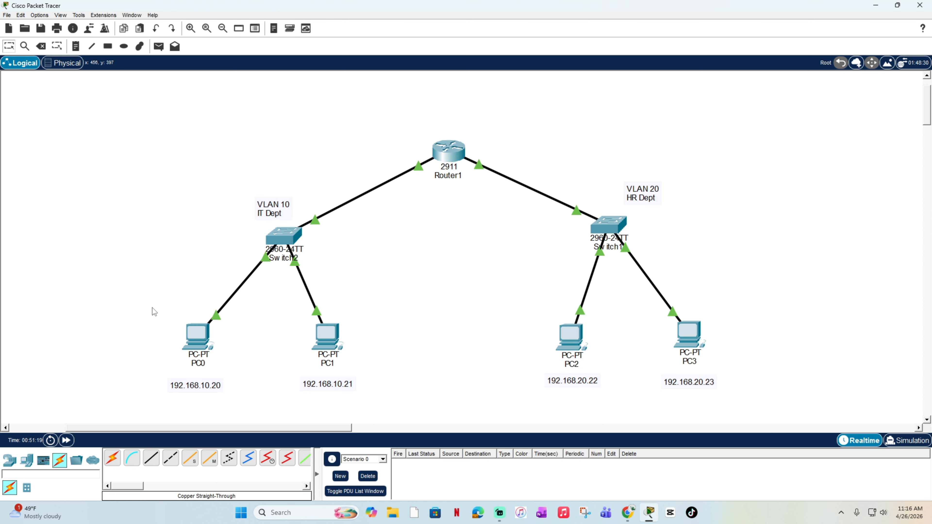
drag(137, 307, 741, 409)
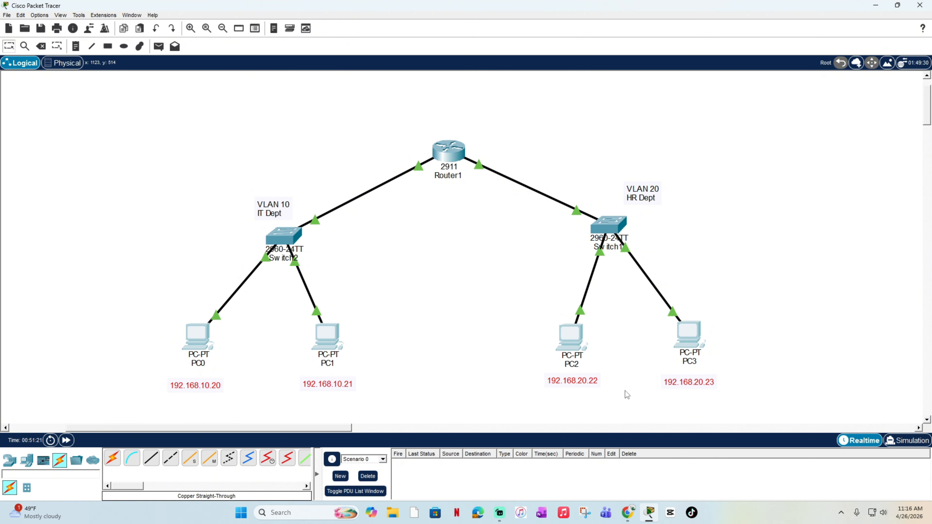
click(401, 323)
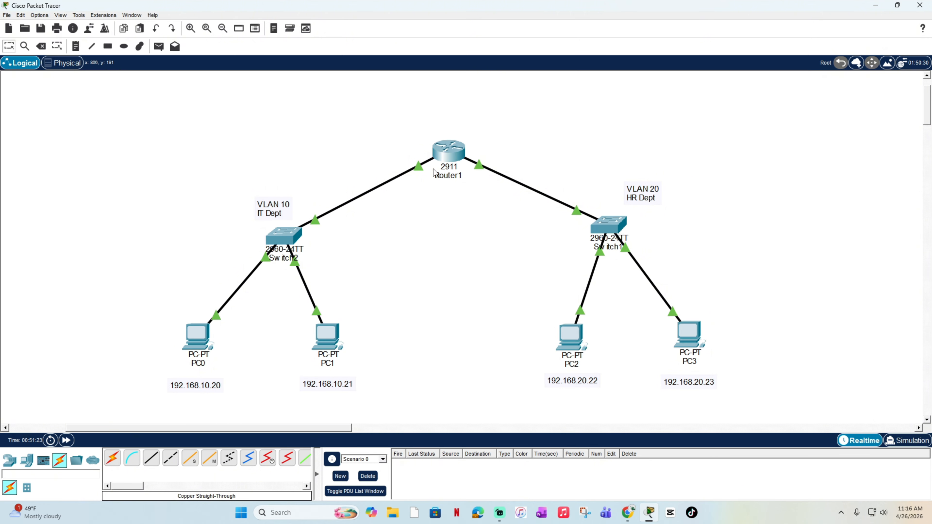
Step: Set PC0's static IPv4 address to 192.168.10.20 with subnet mask 255.255.255.0 in its IP configuration
click(198, 339)
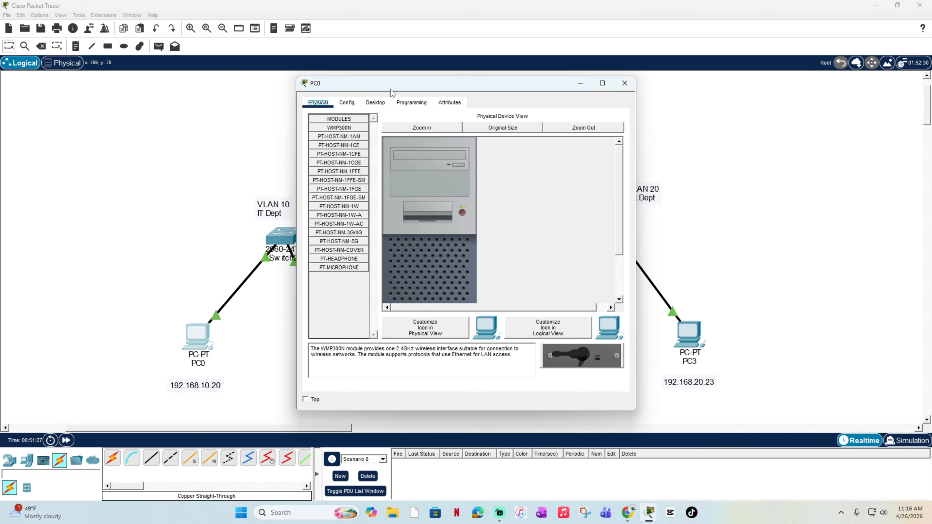
click(347, 102)
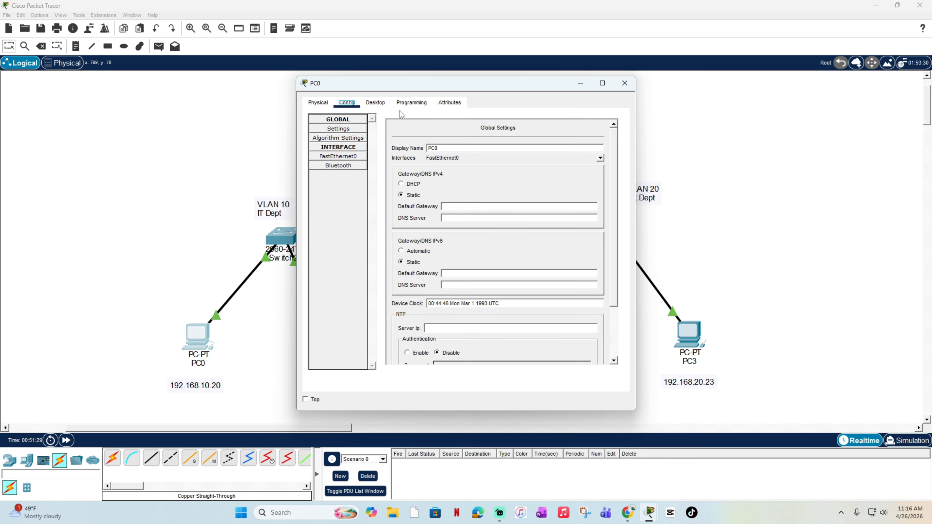
click(376, 103)
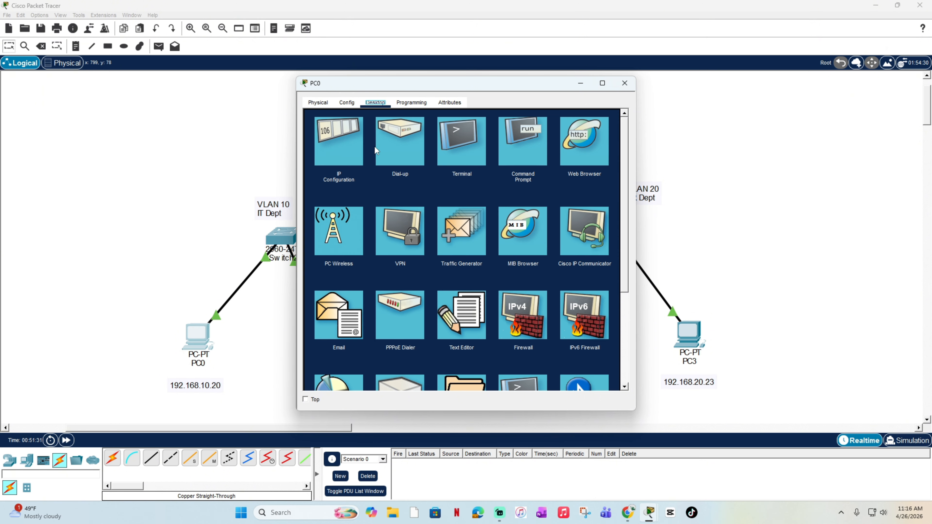
click(338, 230)
click(545, 219)
click(344, 154)
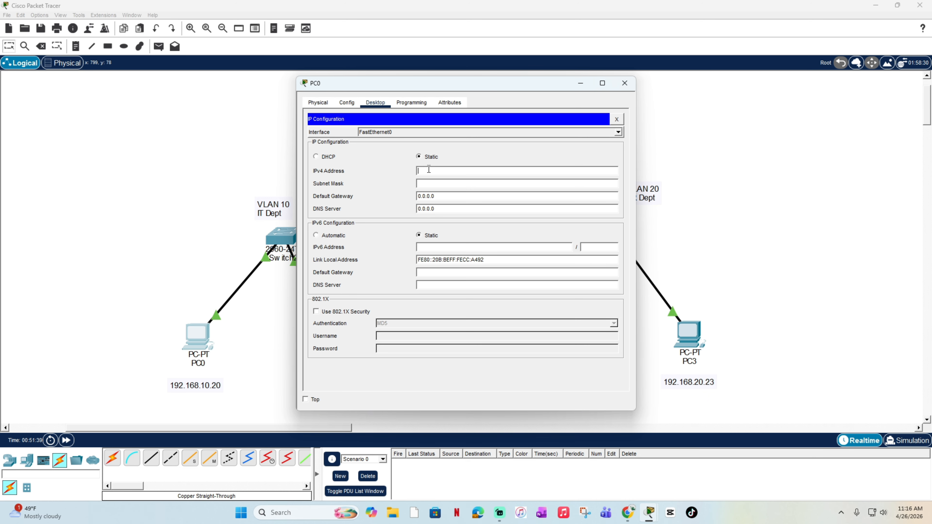
text(192.168.10.20)
click(431, 182)
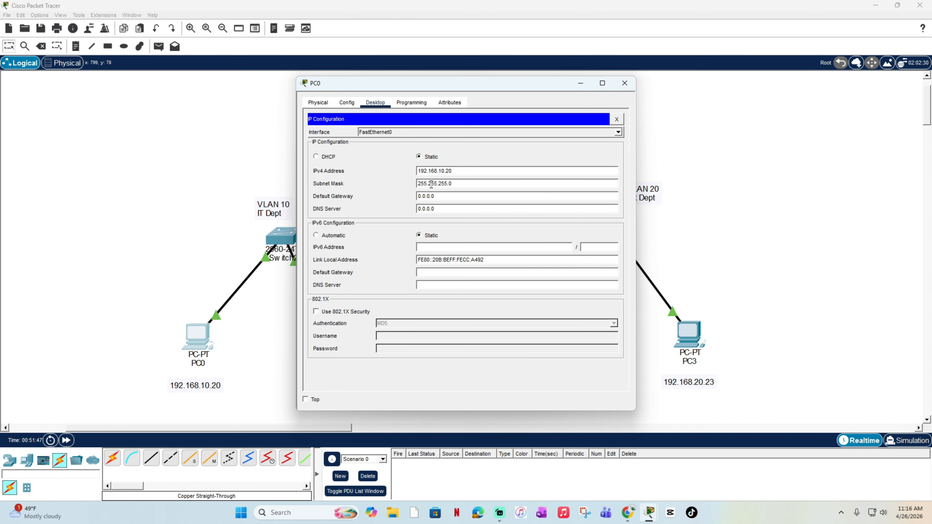
Step: Set PC0's default gateway to 192.168.10.1 and close the PC0 window
click(450, 198)
text(1)
key(BackSpace)
key(BackSpace)
key(BackSpace)
key(BackSpace)
key(BackSpace)
key(BackSpace)
key(BackSpace)
key(BackSpace)
text(192.168.10.1)
click(630, 87)
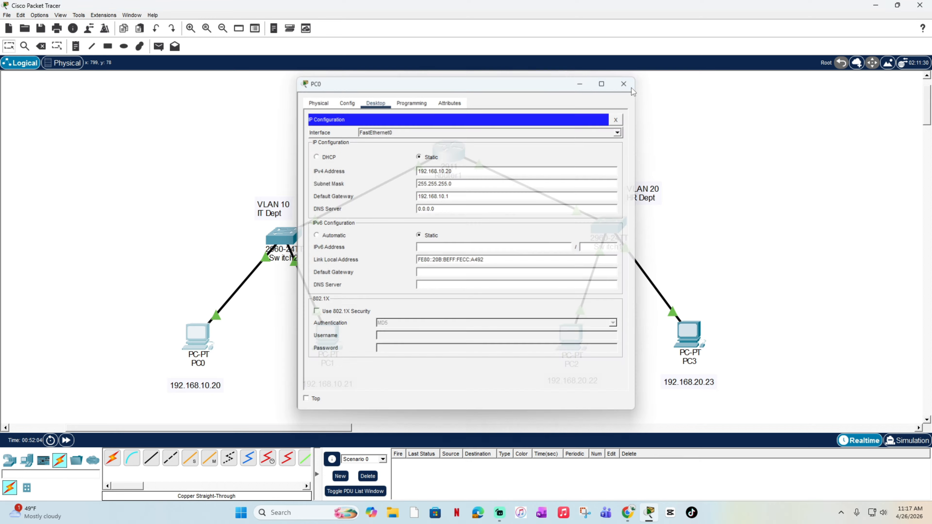
Step: Reopen PC0's IP configuration and check its address, subnet mask and default gateway
click(185, 345)
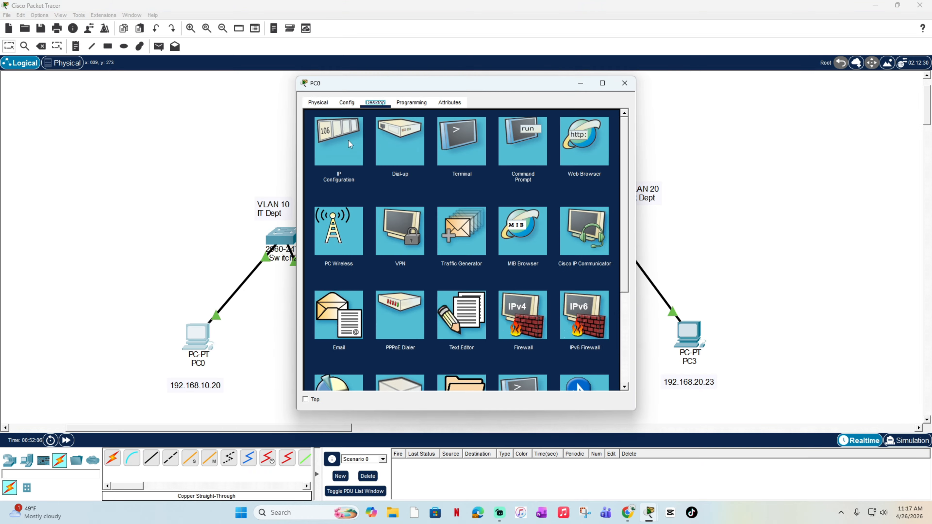
click(350, 135)
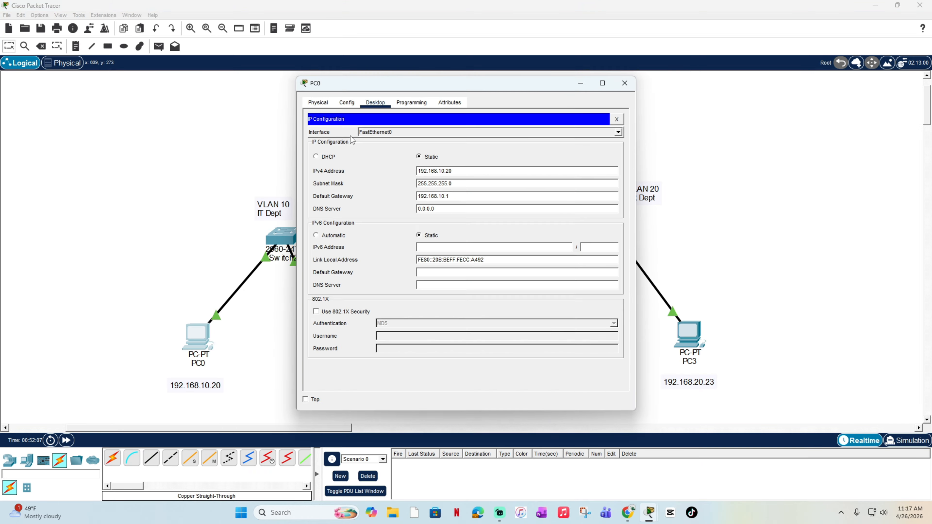
Step: Reopen PC0's IP configuration, copy its IPv4 address and minimise the PC0 window
click(624, 83)
click(214, 332)
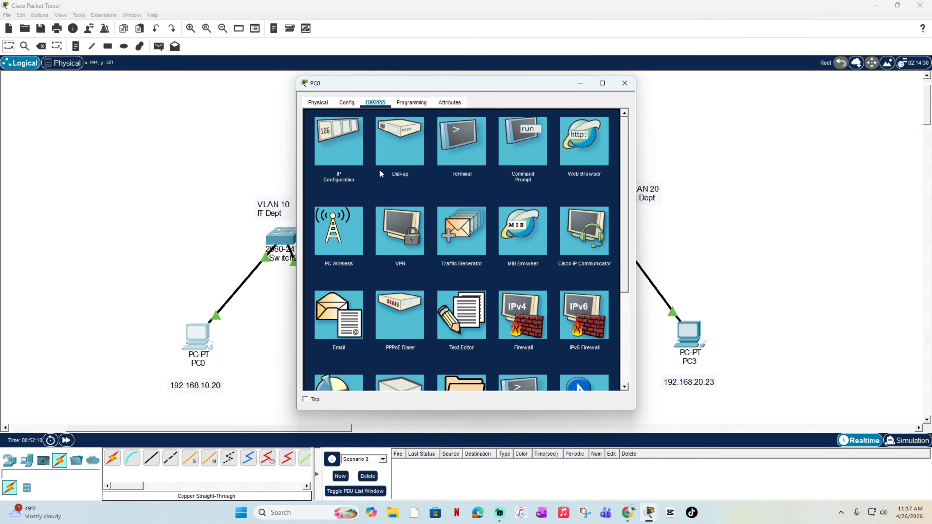
click(339, 159)
double_click(430, 172)
key(ctrl+c)
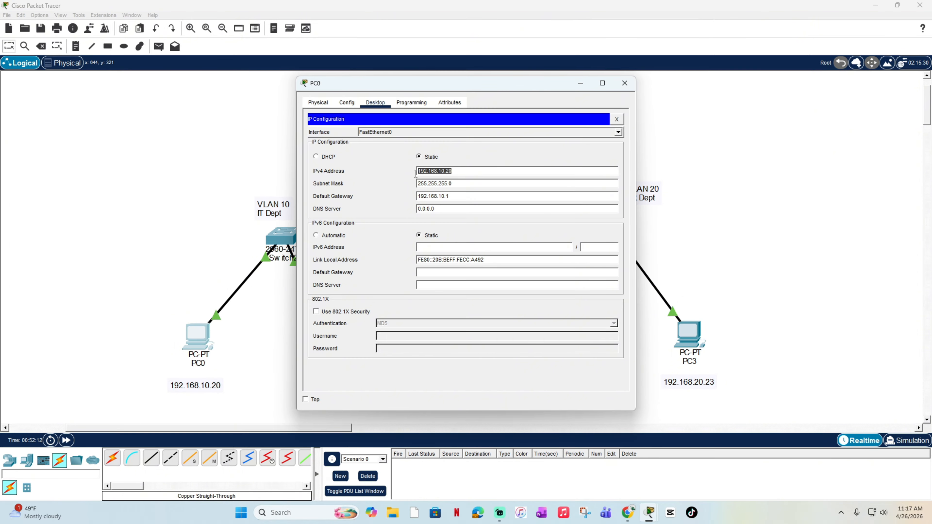
click(580, 83)
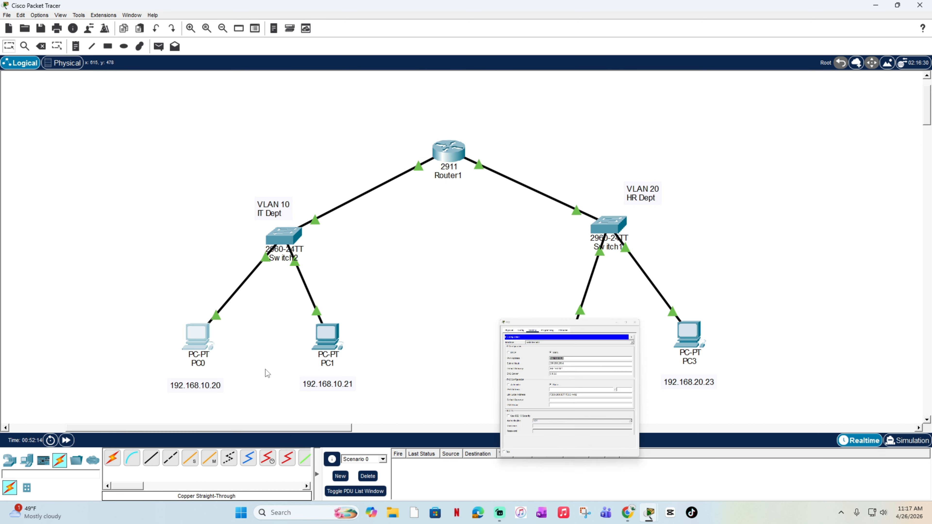
Step: Set PC1's static IPv4 address to 192.168.10.21 with subnet mask 255.255.255.0 in its IP configuration
click(322, 333)
click(378, 101)
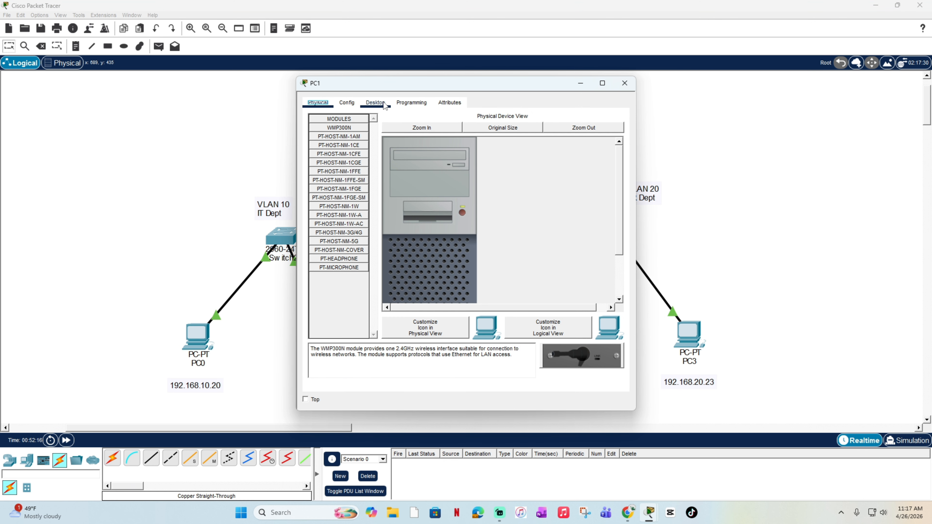
click(344, 144)
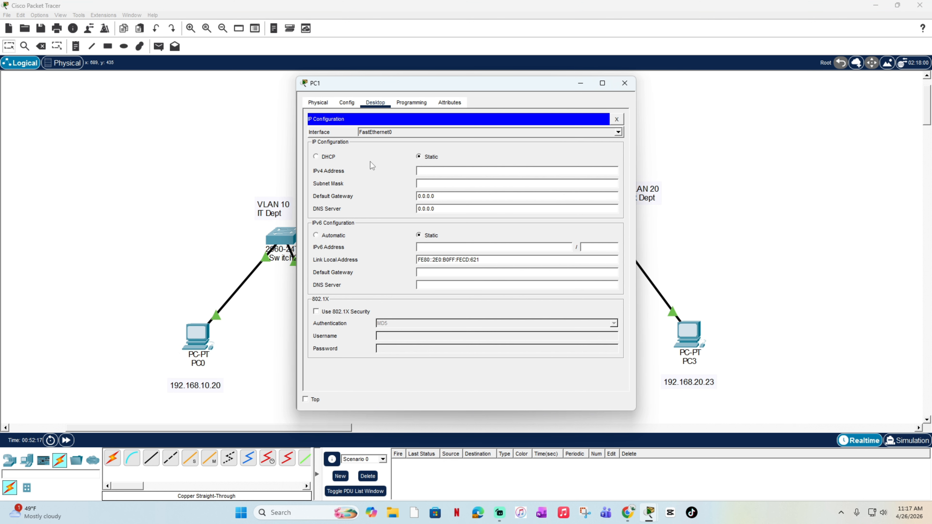
click(451, 170)
key(ctrl+v)
Step: Set PC1's default gateway to 192.168.10.1 and close the PC1 window
click(458, 198)
key(ctrl+v)
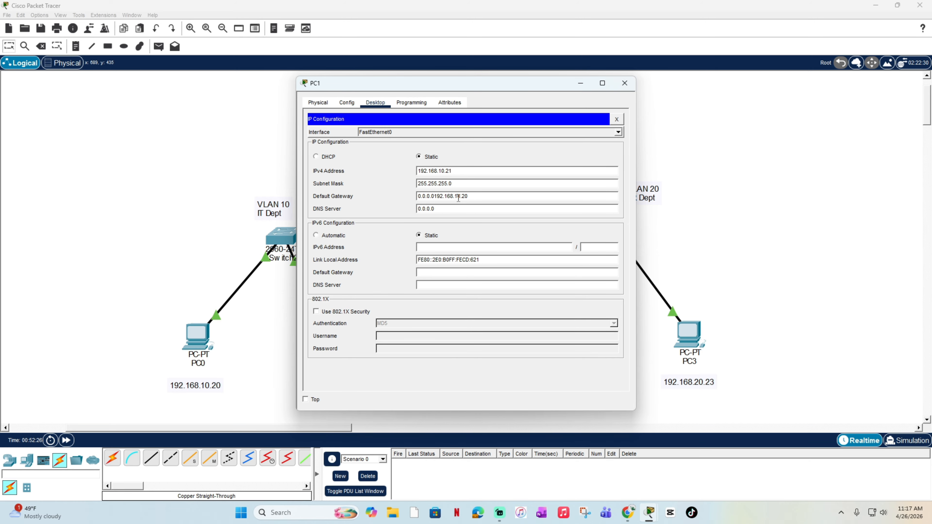
key(ctrl+a)
key(ctrl+v)
key(BackSpace)
text(1)
drag(498, 81, 408, 80)
click(542, 81)
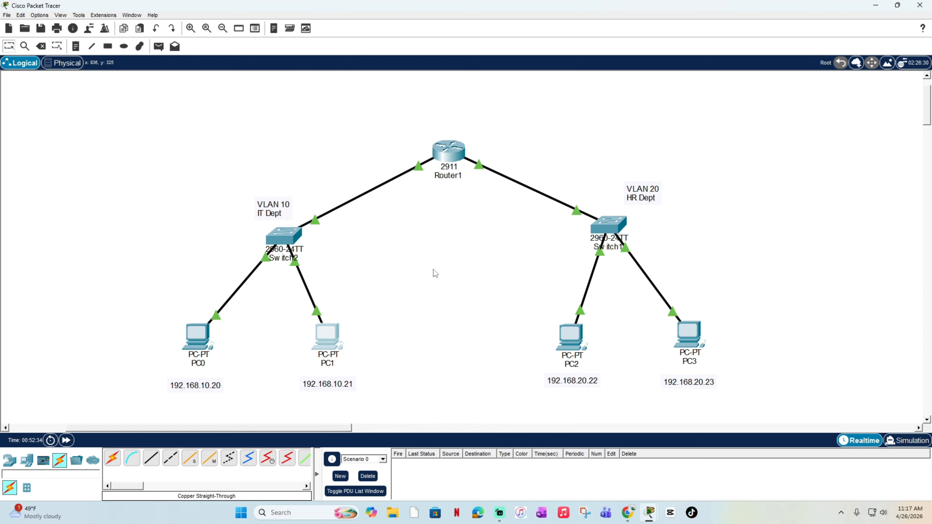
Step: Set PC2's static IPv4 address to 192.168.20.22 in its IP configuration and move the window clear of the HR devices
drag(538, 166, 830, 424)
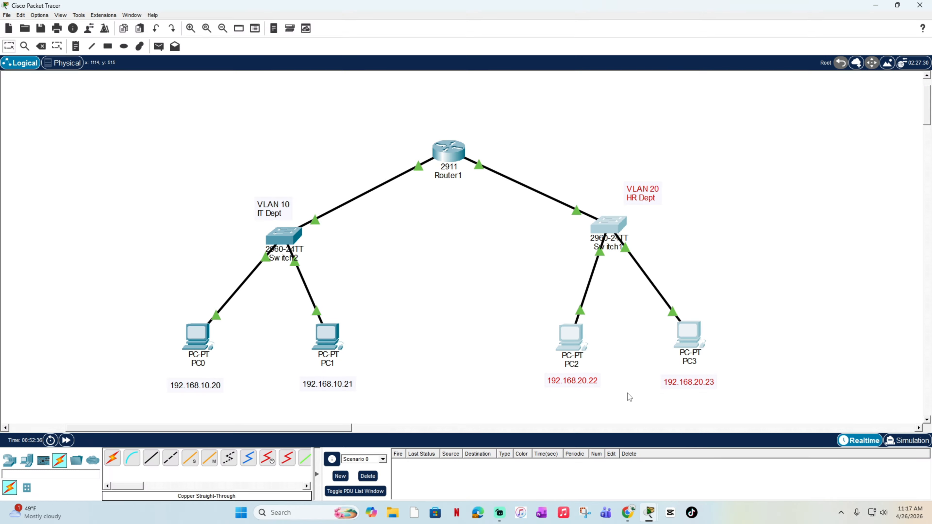
click(575, 345)
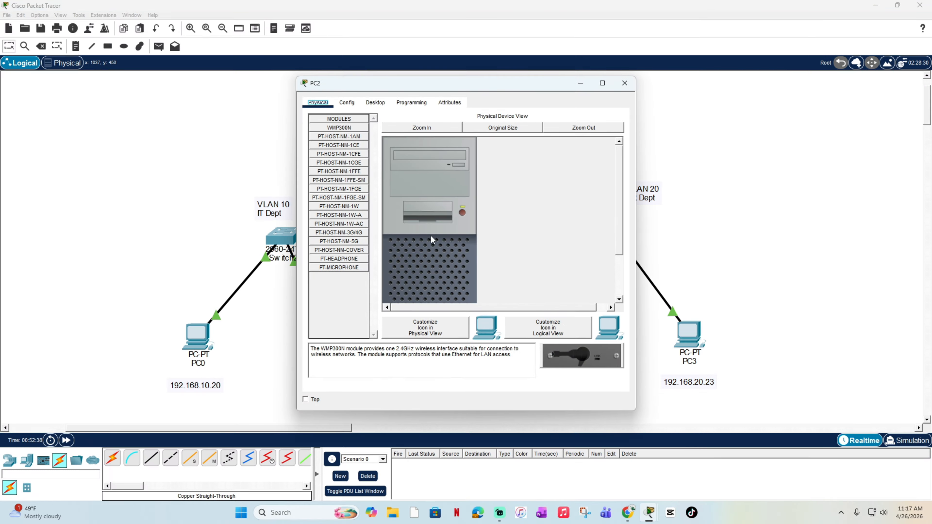
click(375, 103)
click(353, 149)
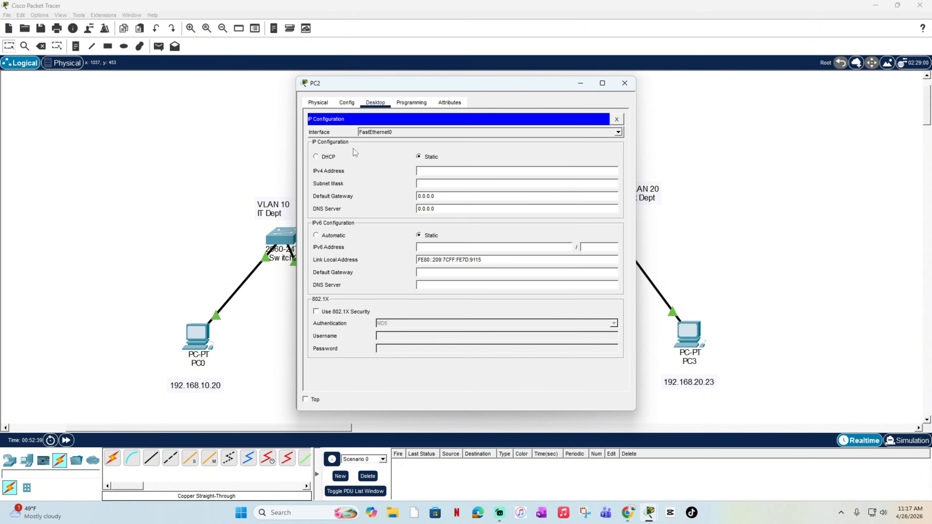
click(443, 173)
text(192.168.10.20)
key(BackSpace)
text(2)
click(461, 171)
drag(481, 83, 347, 66)
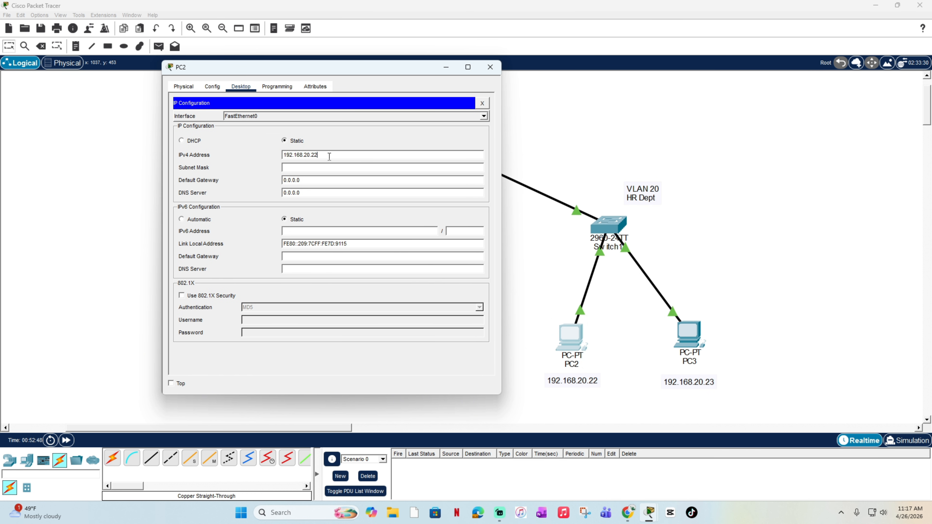
Step: Fill in PC2's subnet mask as 255.255.255.0 and its default gateway as 192.168.20.1, and close the PC2 window
click(319, 168)
click(318, 180)
text(192.168.10.20)
key(ctrl+a)
text(192.168.10.20)
key(BackSpace)
click(307, 180)
key(BackSpace)
text(2)
click(490, 67)
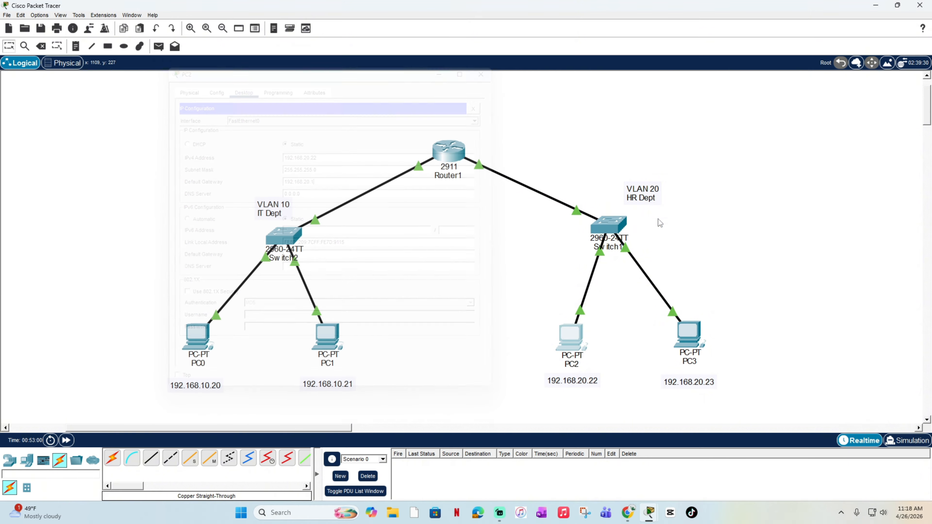
Step: Set PC3's static IPv4 address to 192.168.20.23 in its IP configuration
double_click(692, 338)
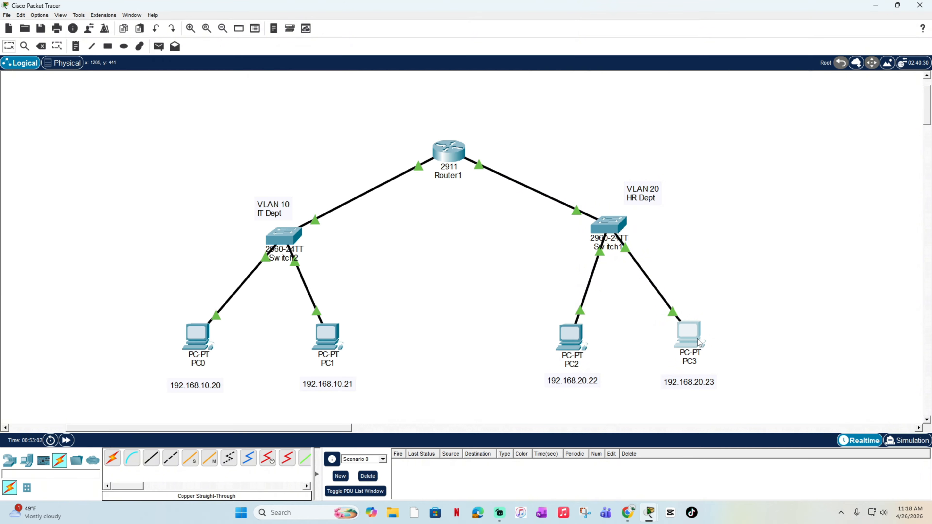
click(699, 342)
click(378, 103)
click(364, 154)
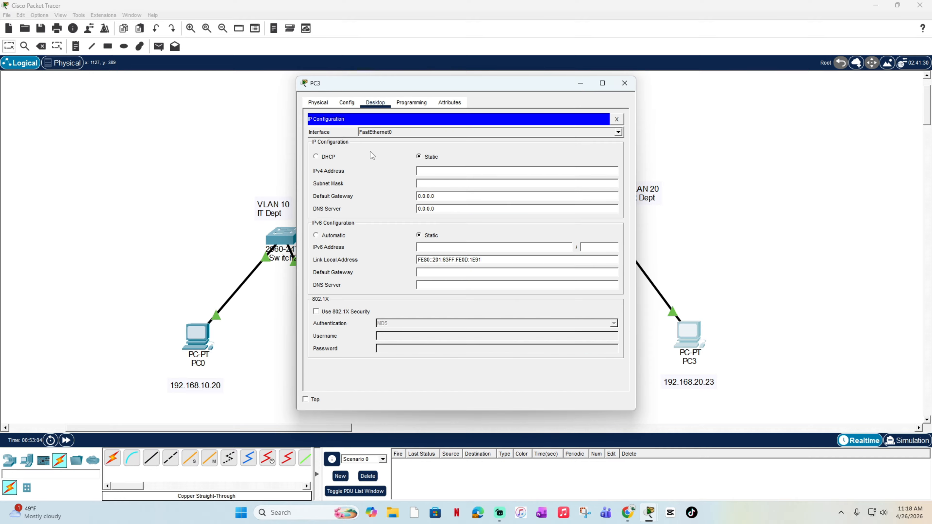
click(452, 172)
text(192.168.10.20)
key(BackSpace)
text(3)
key(Left)
key(Left)
key(Left)
key(Left)
key(BackSpace)
text(2)
Step: Accept subnet mask 255.255.255.0 for PC3, set its default gateway to 192.168.20.1 and close the PC3 window
click(458, 196)
key(ctrl+a)
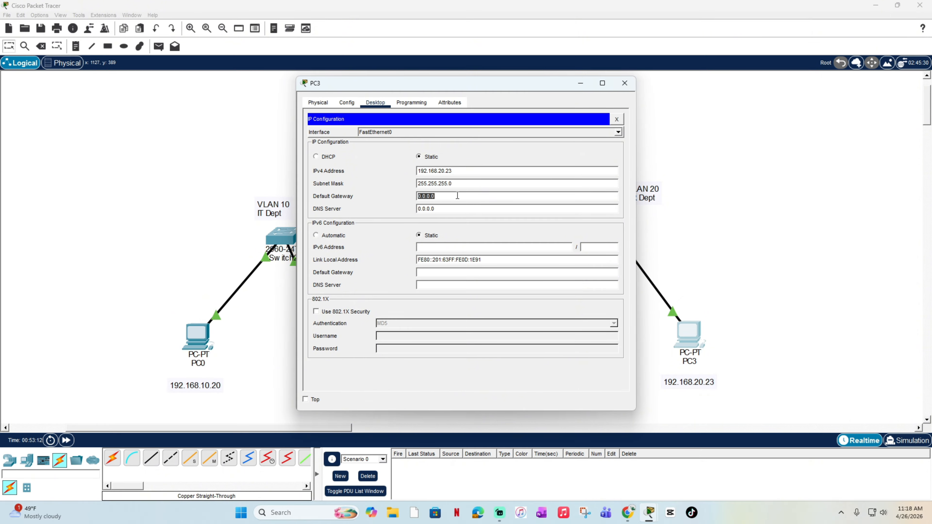
text(192.168.10.20)
key(Left)
key(Left)
key(BackSpace)
text(2)
click(625, 83)
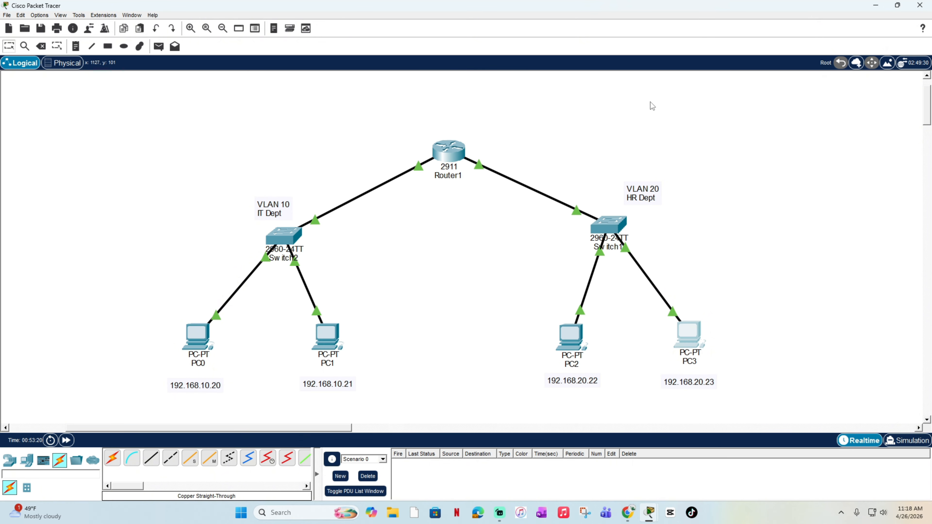
drag(118, 96, 848, 411)
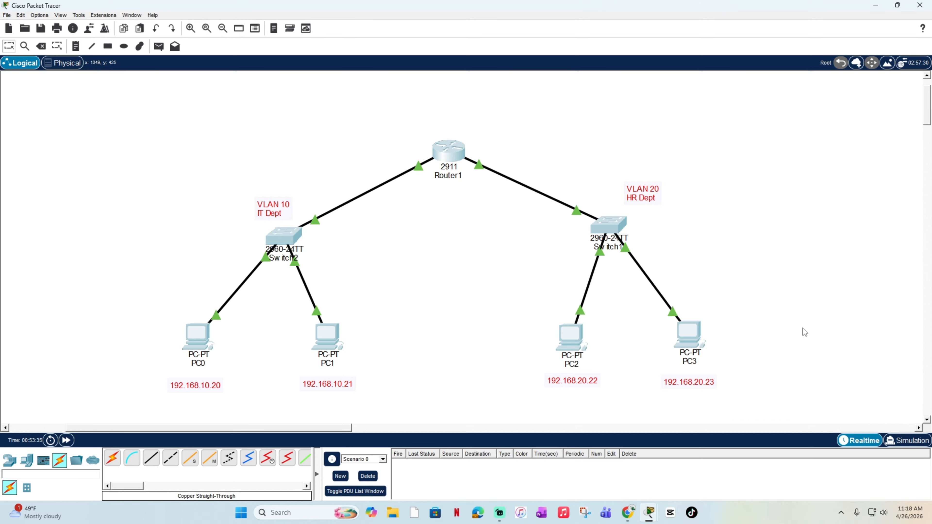
click(796, 295)
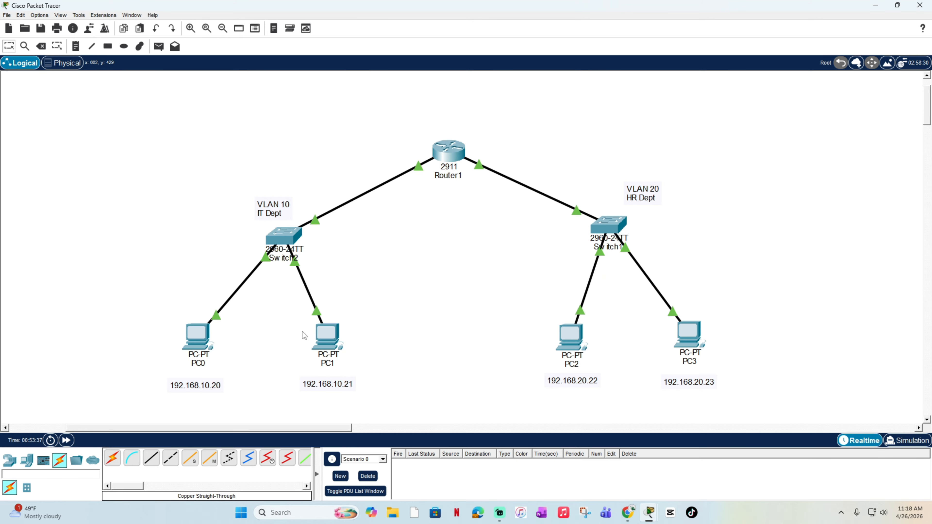
Step: Open PC0's Command Prompt and move its window so the VLAN 10 devices stay in view
click(191, 338)
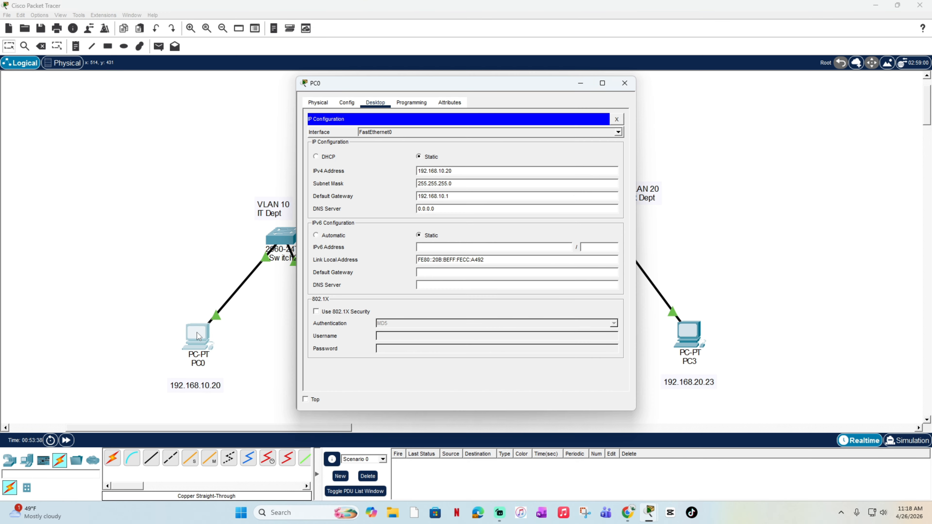
click(352, 102)
click(323, 104)
click(371, 105)
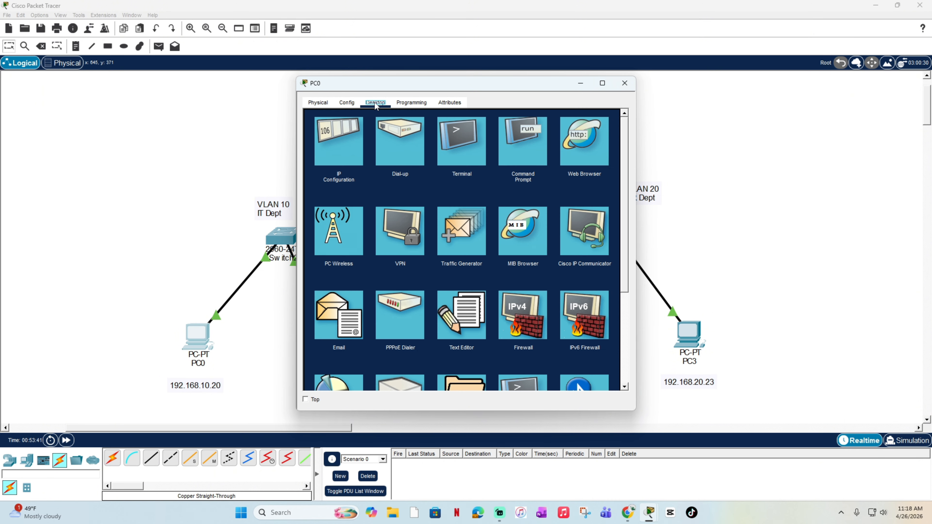
click(448, 148)
click(318, 104)
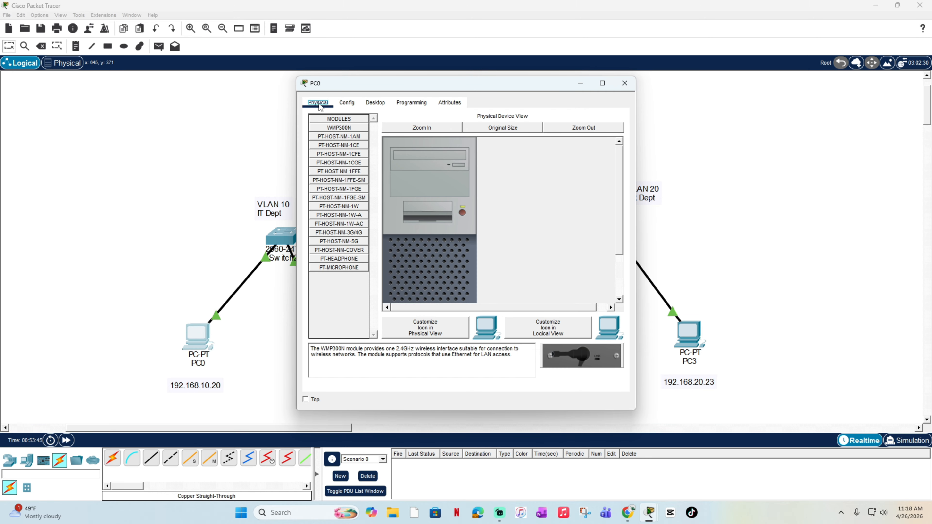
click(375, 103)
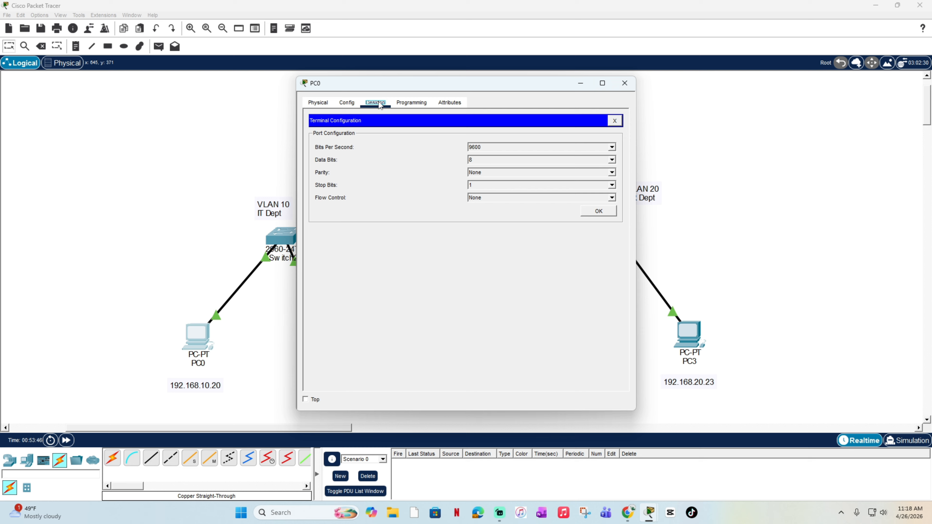
click(615, 121)
click(531, 137)
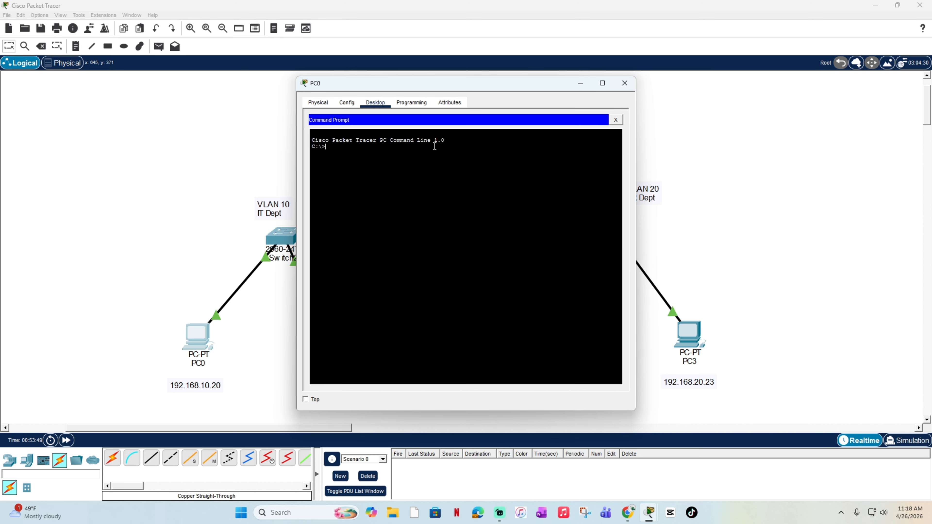
drag(472, 82, 670, 114)
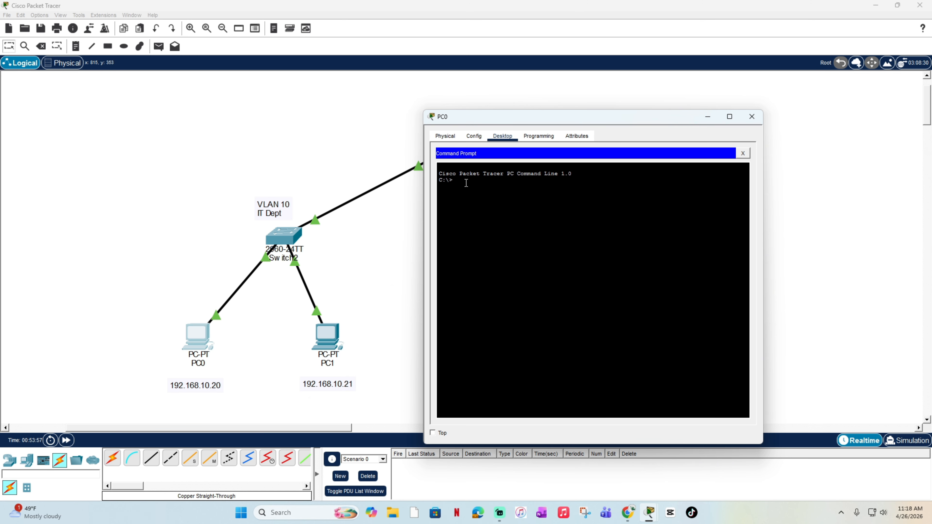
Step: Try to ping PC1 from PC0's Command Prompt with the command ping 192.168/10.21
text(ping 192.168/10)
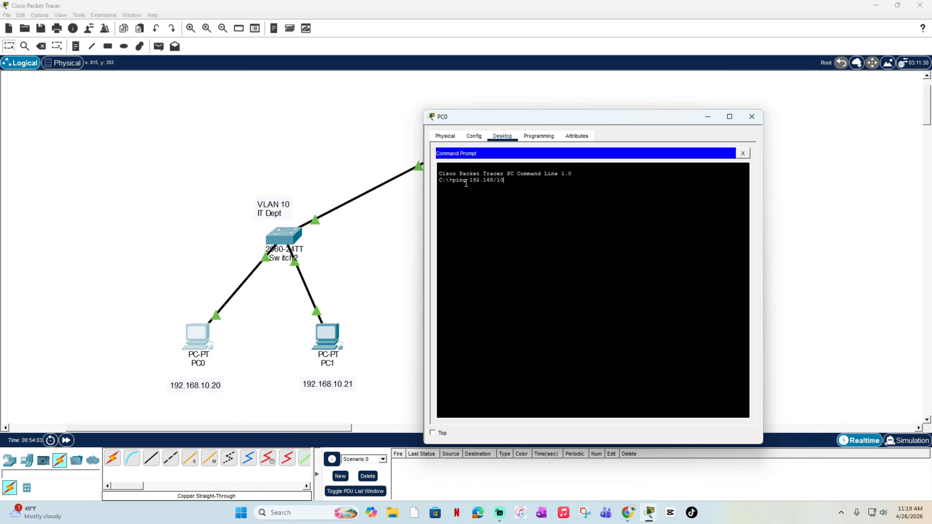
text(.21)
key(Return)
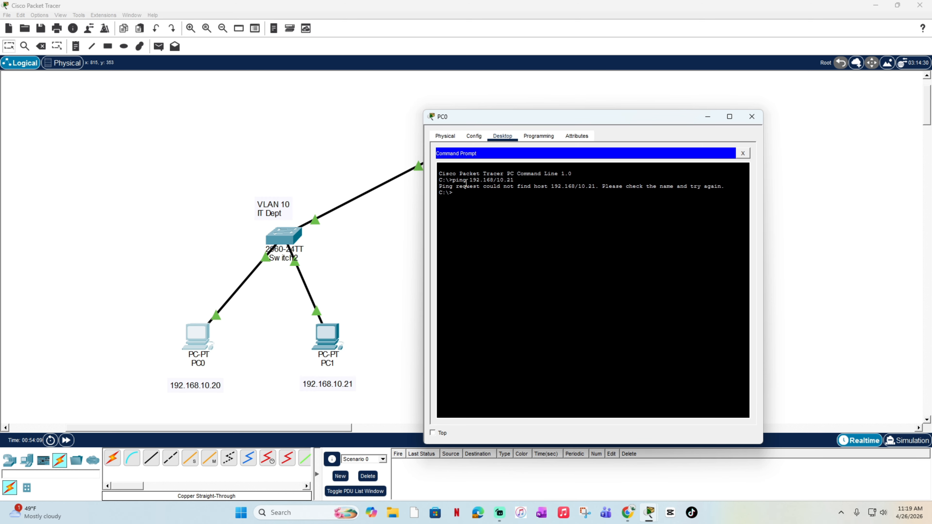
Step: Try entering only the address 192.168.10.21 at PC0's prompt
text(192.168.10.21)
key(Return)
Step: Test connectivity within VLAN 10 by running ping 192.168.10.21 from PC0
key(BackSpace)
text(pinbg)
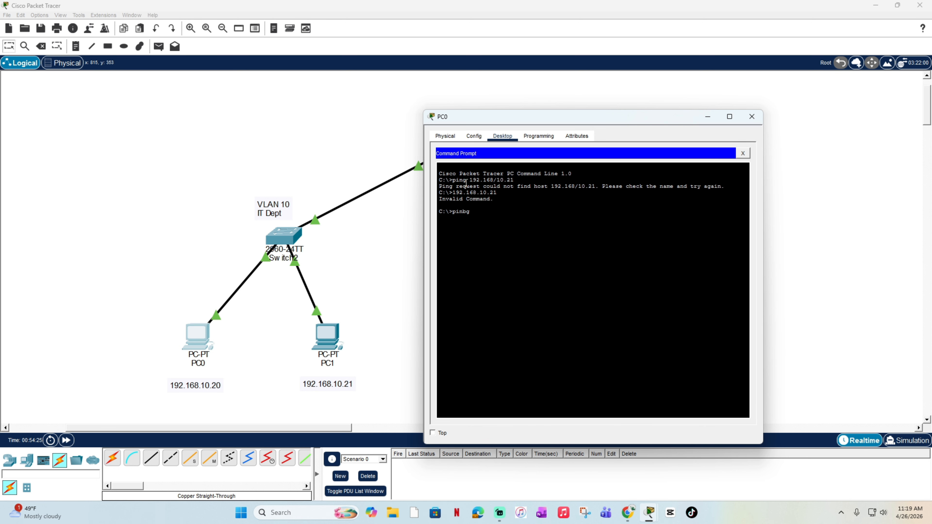
key(BackSpace)
key(BackSpace)
text(g 192.168.10.21)
key(Return)
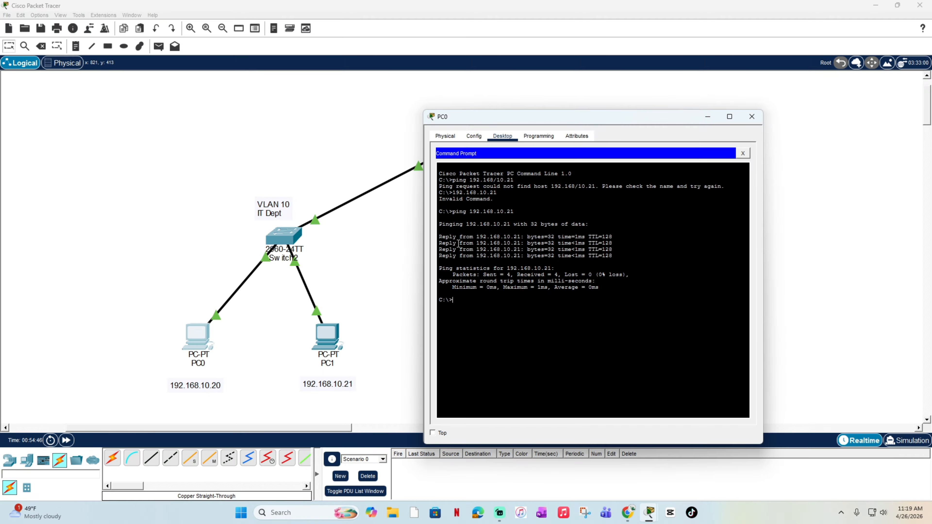
Step: Move PC0's window to uncover the VLAN 20 devices and test inter-VLAN connectivity with ping 192.168.20.22
mouse_move(593, 115)
mouse_down()
mouse_move(631, 165)
mouse_move(420, 104)
mouse_move(276, 49)
mouse_move(258, 103)
mouse_move(182, 84)
mouse_move(203, 80)
mouse_move(105, 77)
mouse_move(205, 82)
mouse_move(294, 156)
mouse_move(603, 129)
mouse_move(599, 118)
mouse_up()
drag(504, 126, 168, 89)
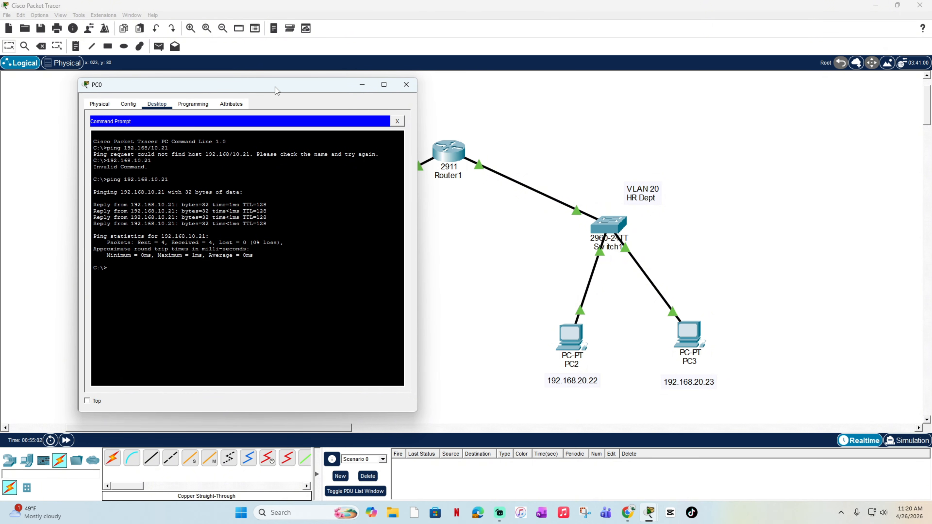
drag(275, 86, 340, 77)
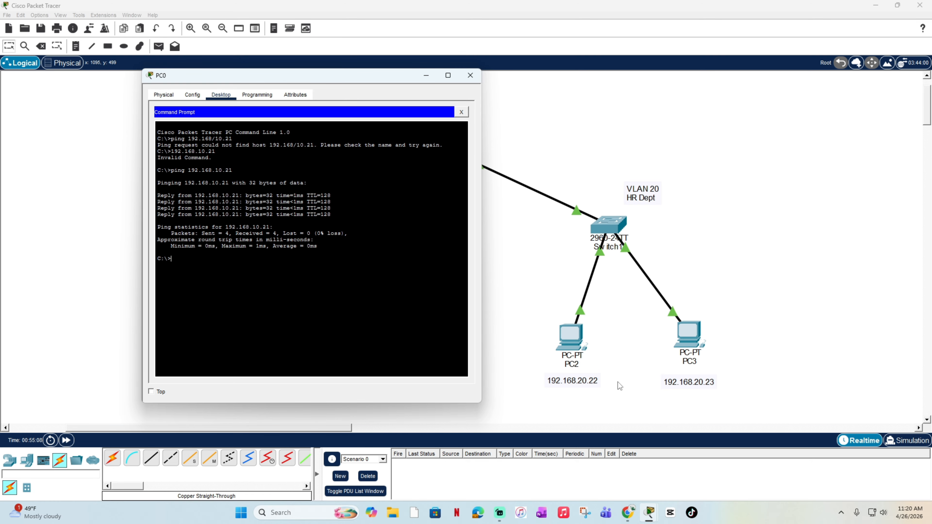
text(ping 192.168.20.22)
key(Return)
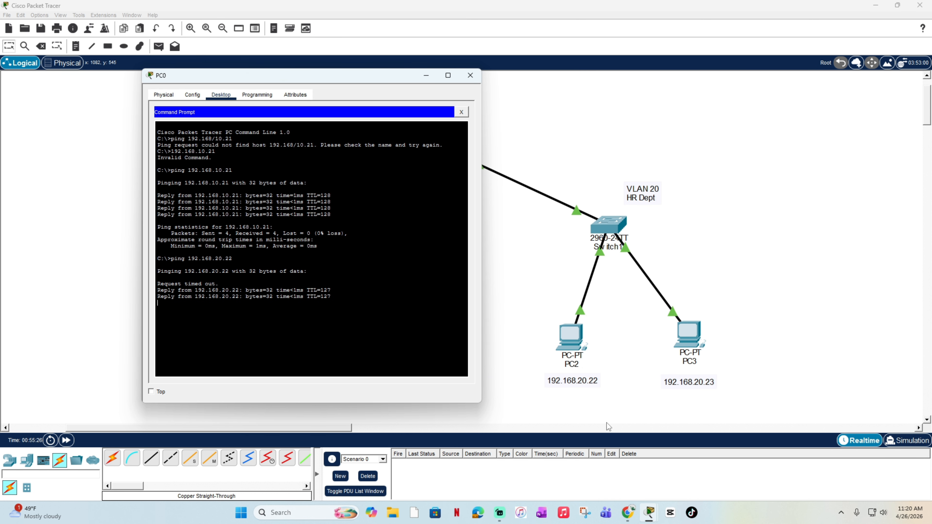
Step: Examine the first response line of the 192.168.20.22 ping and compare it with the path through the topology
drag(219, 284, 159, 282)
click(226, 282)
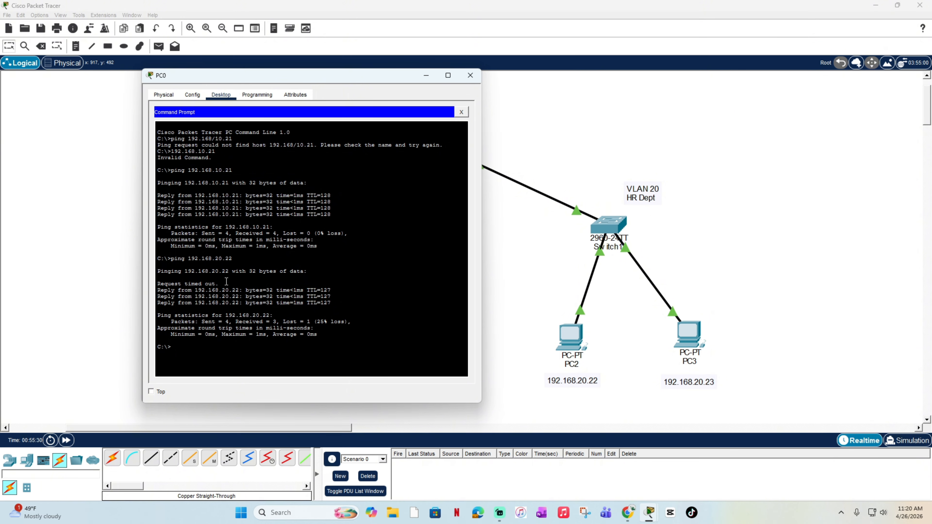
triple_click(185, 282)
drag(312, 77, 172, 82)
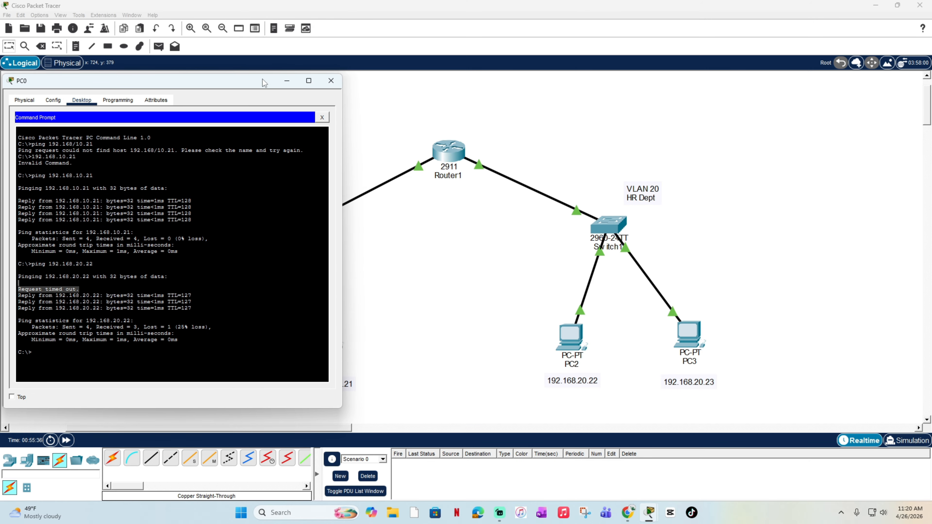
drag(262, 78, 417, 354)
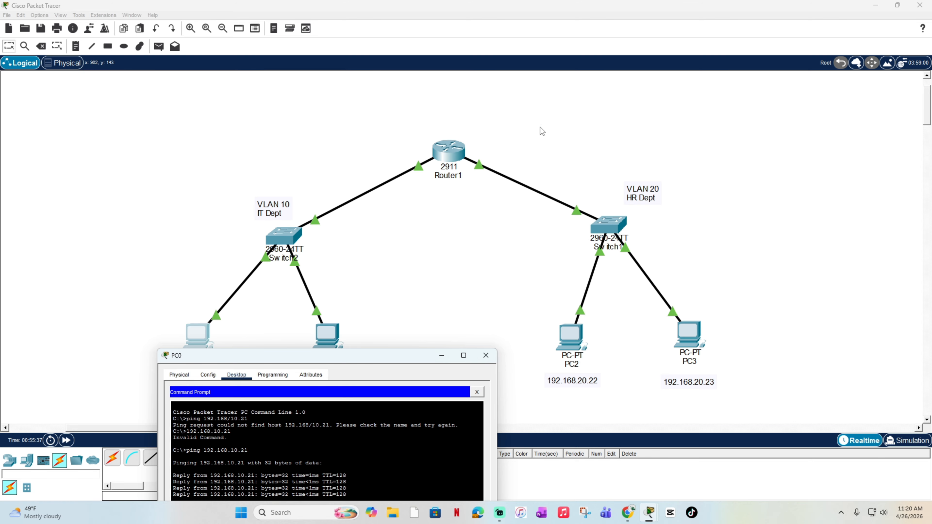
drag(371, 353, 279, 100)
click(156, 310)
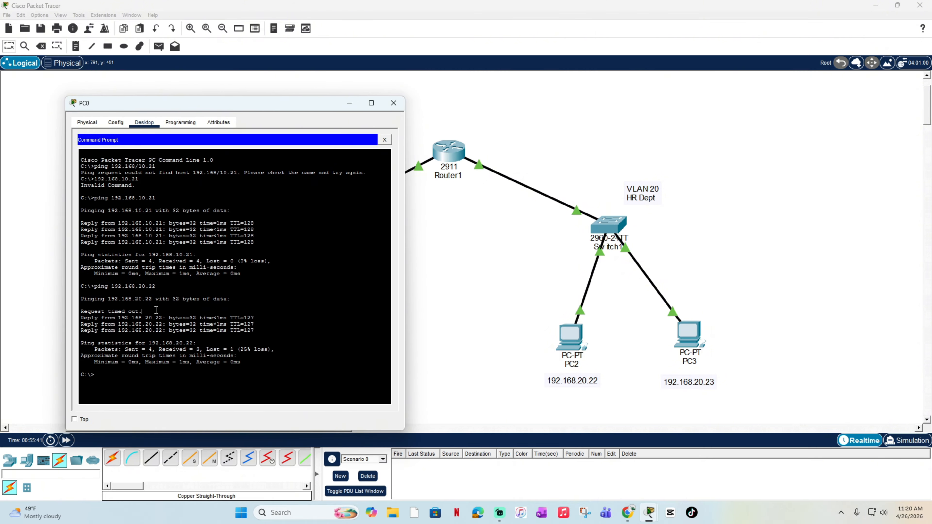
Step: Repeat the inter-VLAN connectivity test from PC0 with ping 192.168.20.22, and close PC0's window
drag(156, 310, 82, 311)
click(116, 380)
text(p)
text(pin)
text(g 192.2)
text(68.20.22)
key(Return)
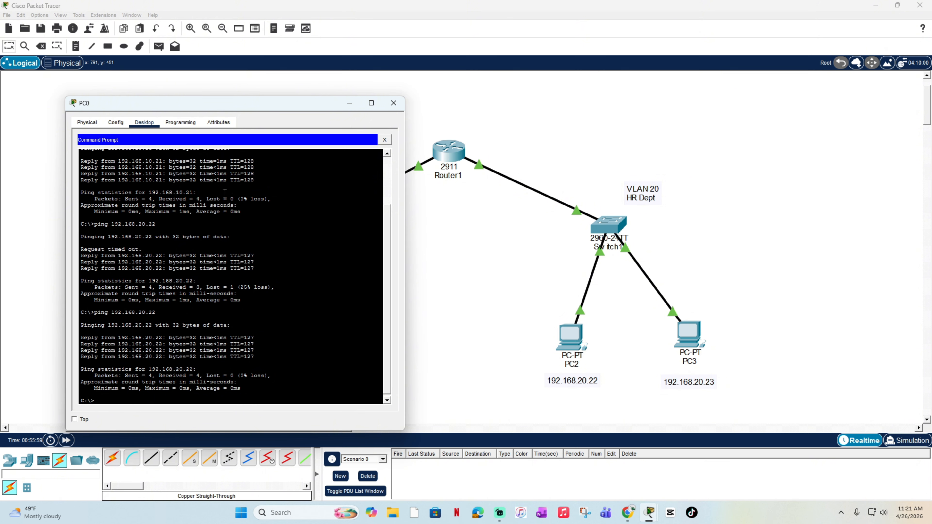
drag(253, 108, 274, 93)
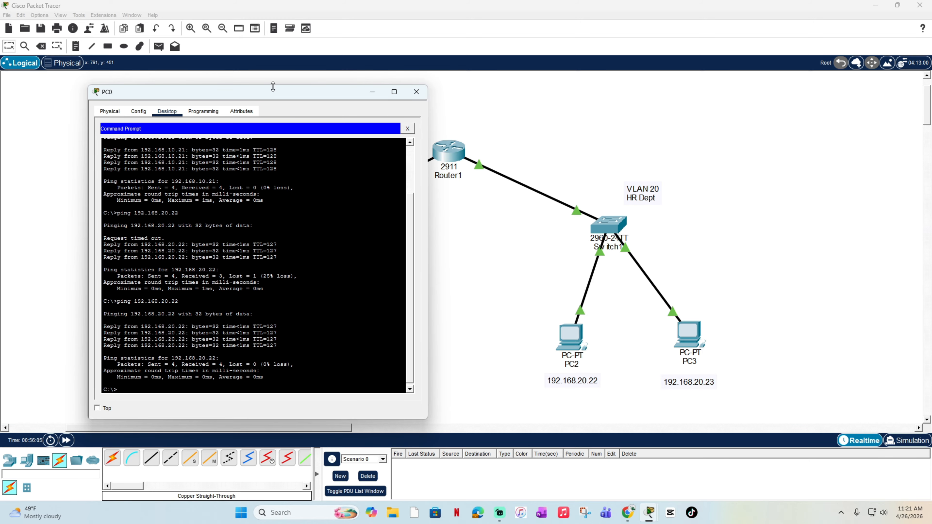
click(416, 92)
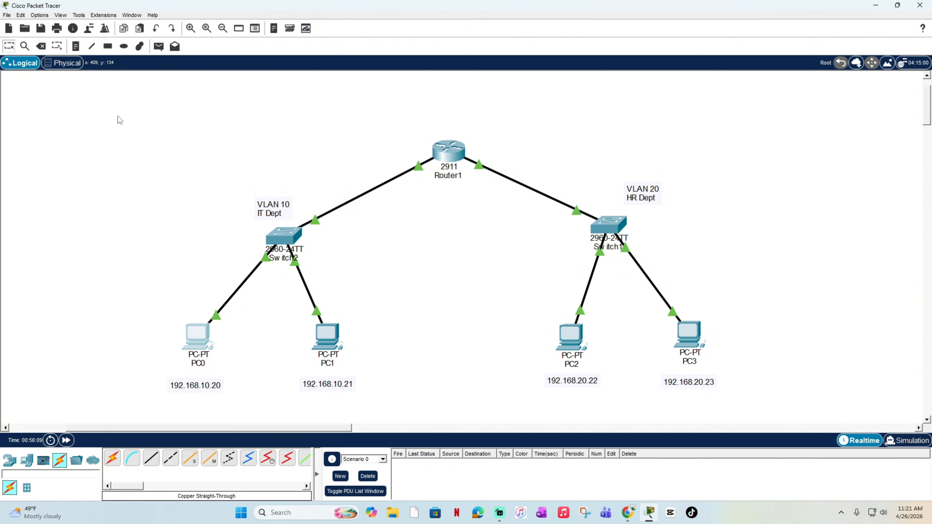
drag(118, 117, 788, 409)
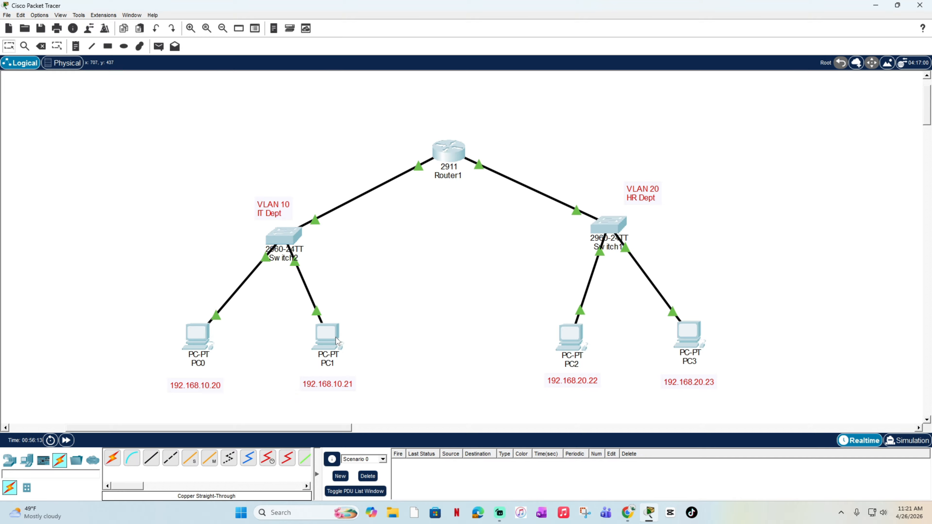
drag(44, 321, 422, 402)
drag(521, 309, 890, 406)
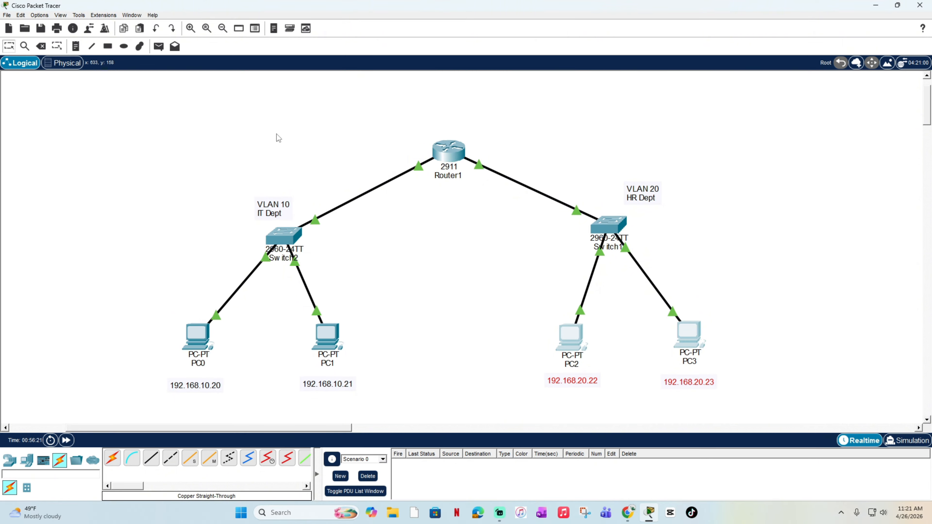
drag(132, 109, 784, 411)
click(772, 356)
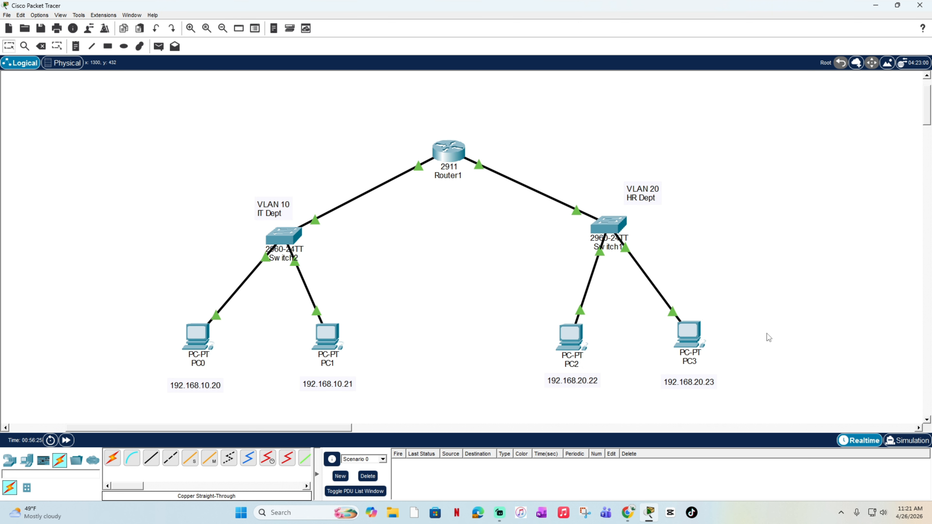